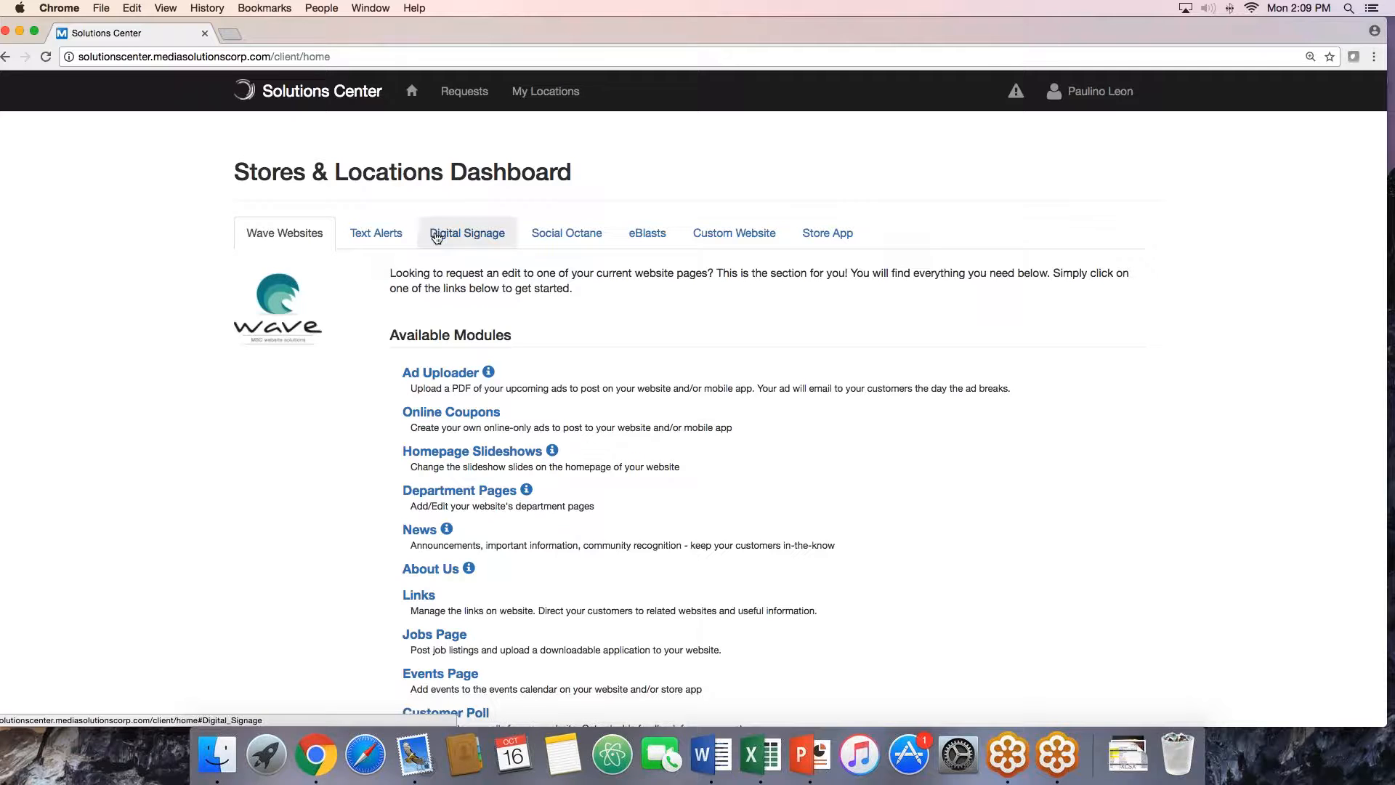
# - Open the list of digital signage media players and review the player records
pyautogui.click(469, 233)
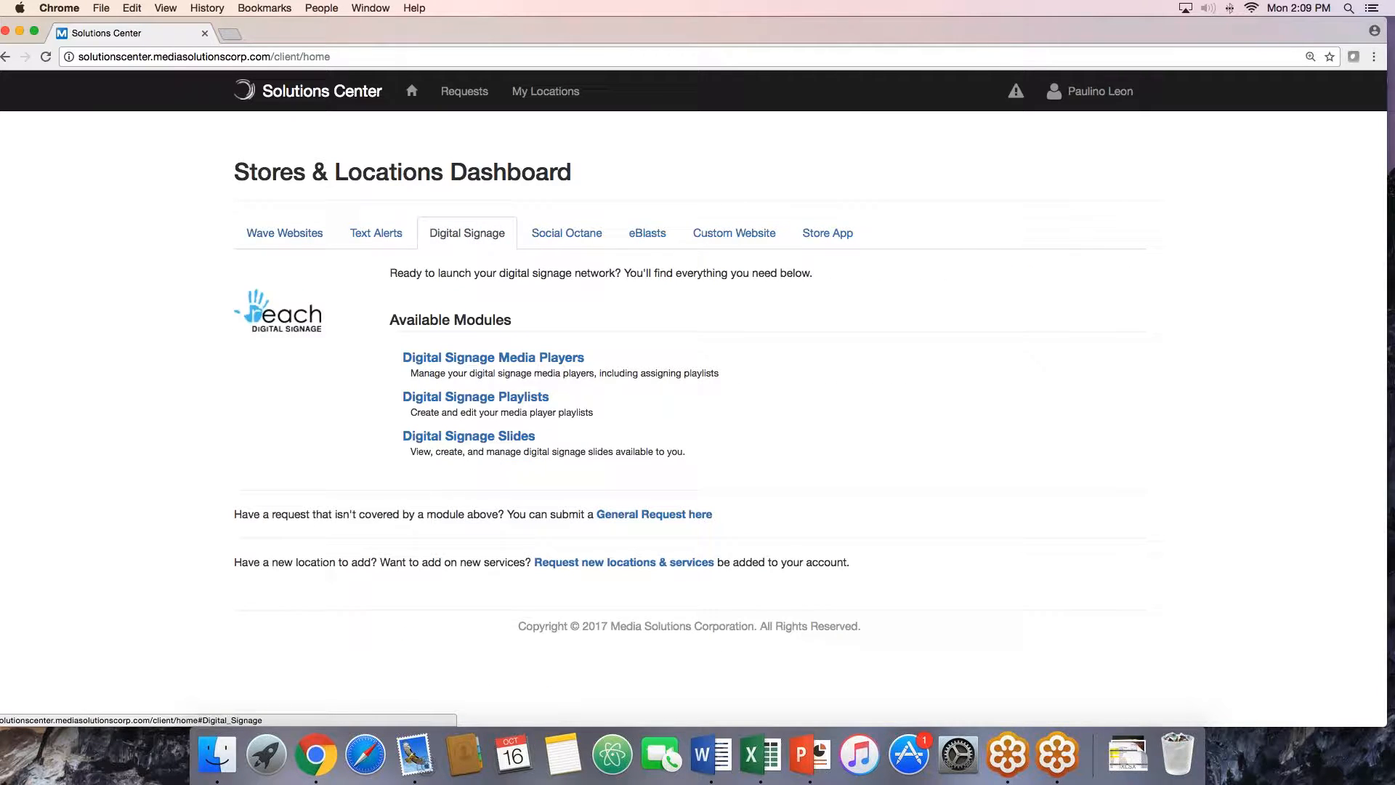
pyautogui.click(478, 357)
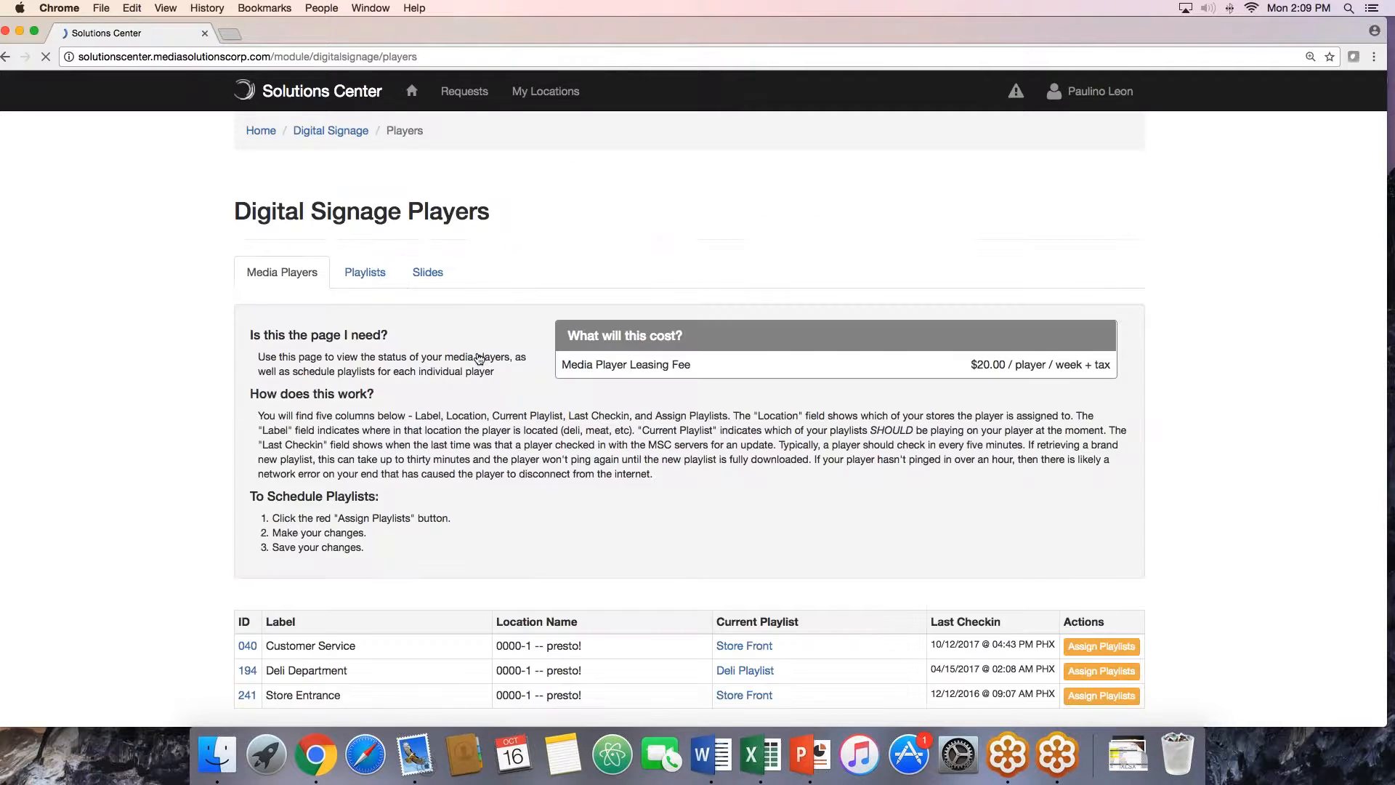
pyautogui.scroll(-5, 202, 365)
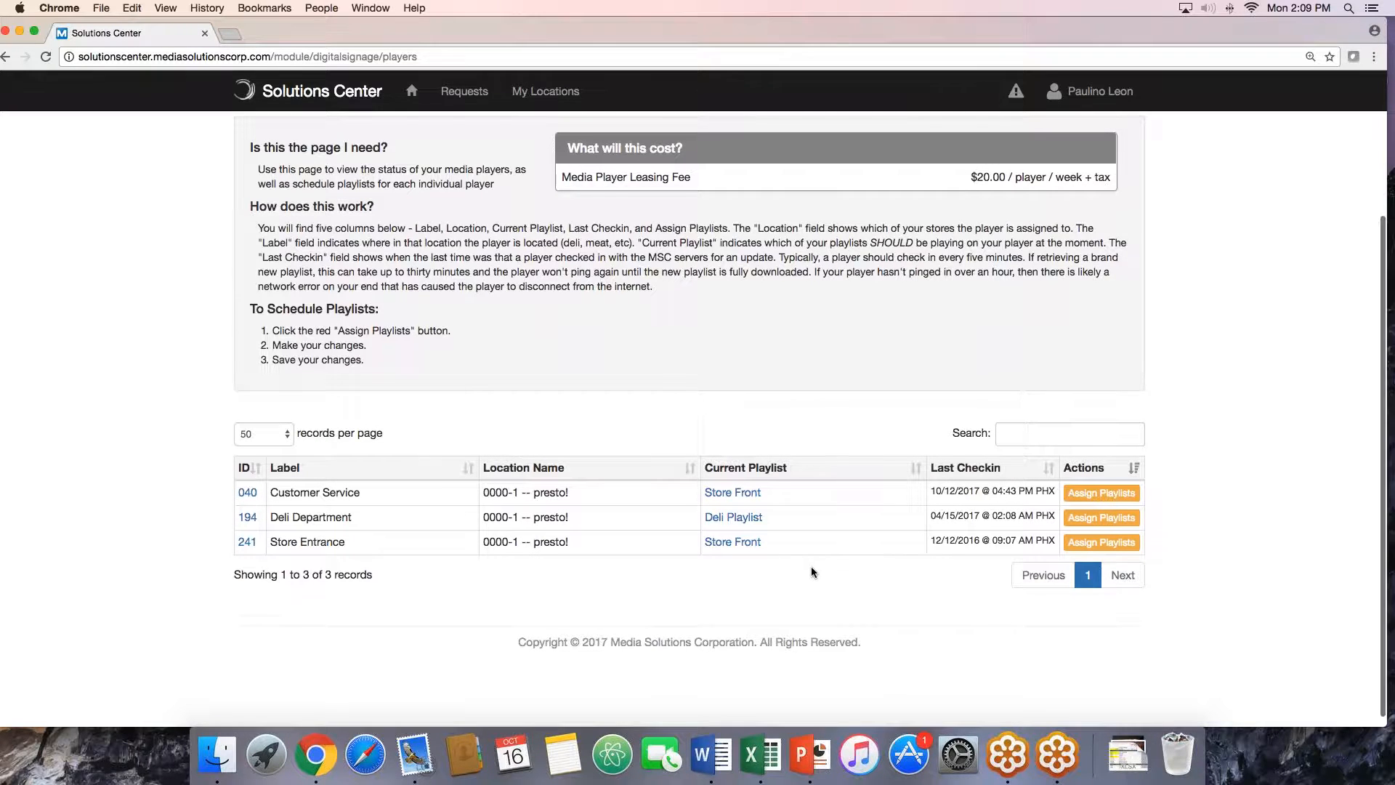
pyautogui.scroll(1, 811, 568)
pyautogui.scroll(3, 812, 568)
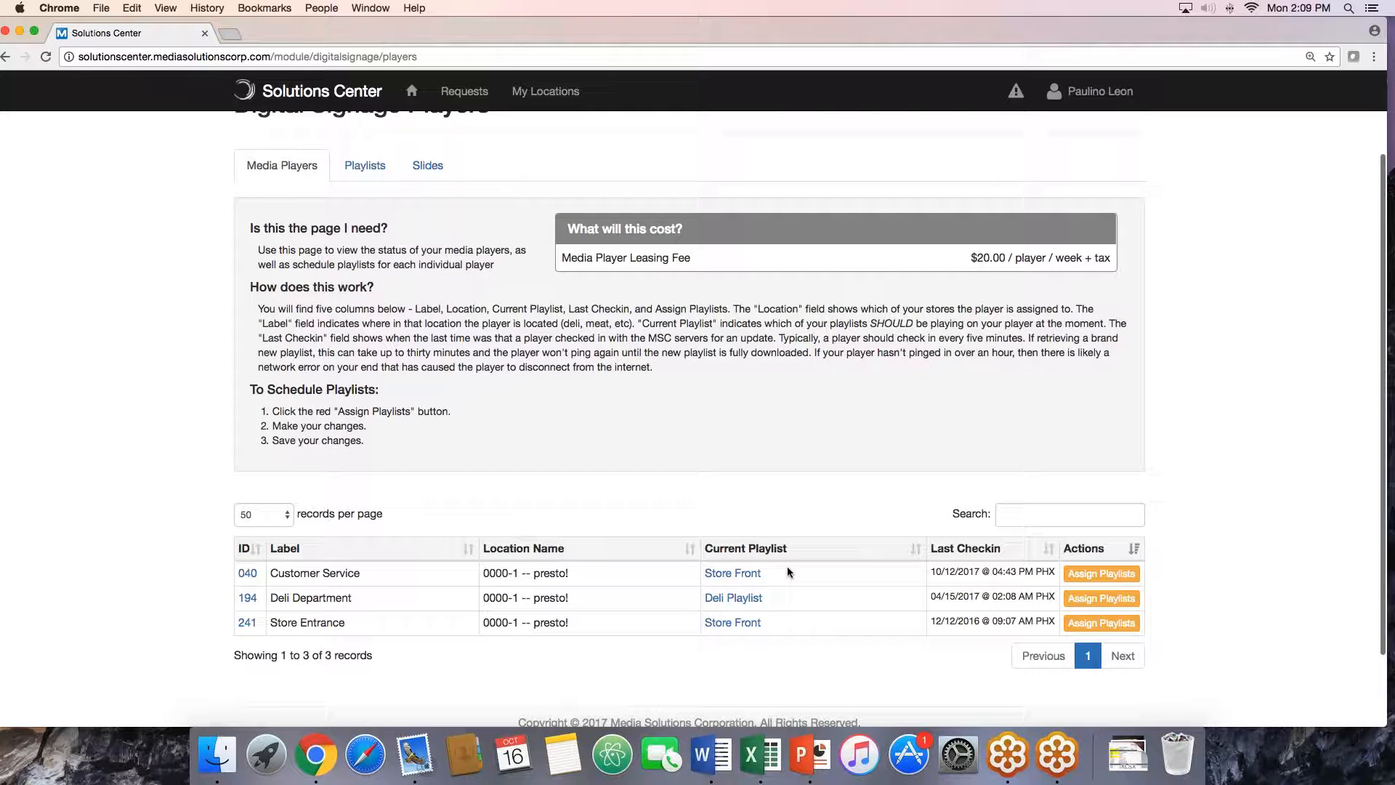
# - View the slides and available locations of the Deli Department player's current playlist
pyautogui.click(733, 598)
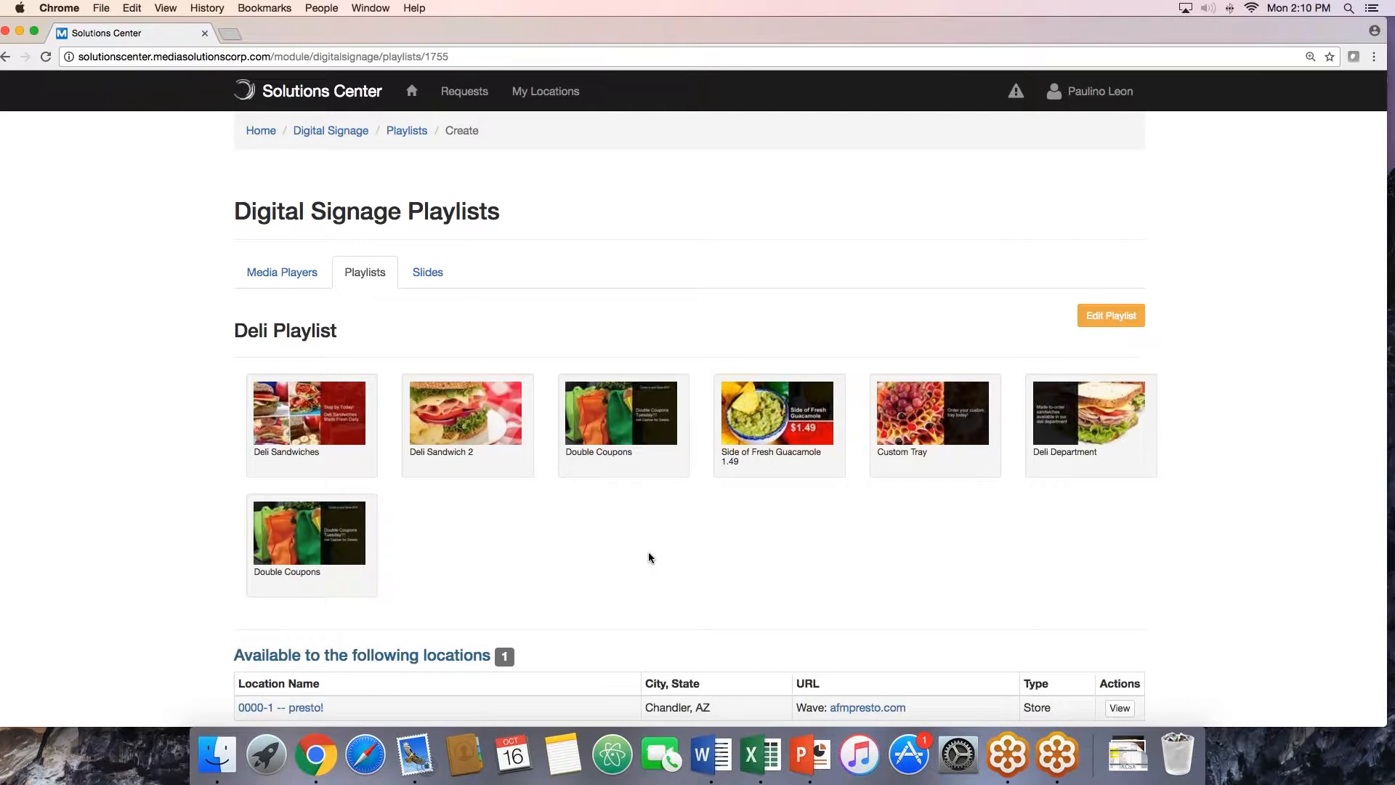
pyautogui.scroll(-3, 648, 557)
pyautogui.scroll(3, 648, 558)
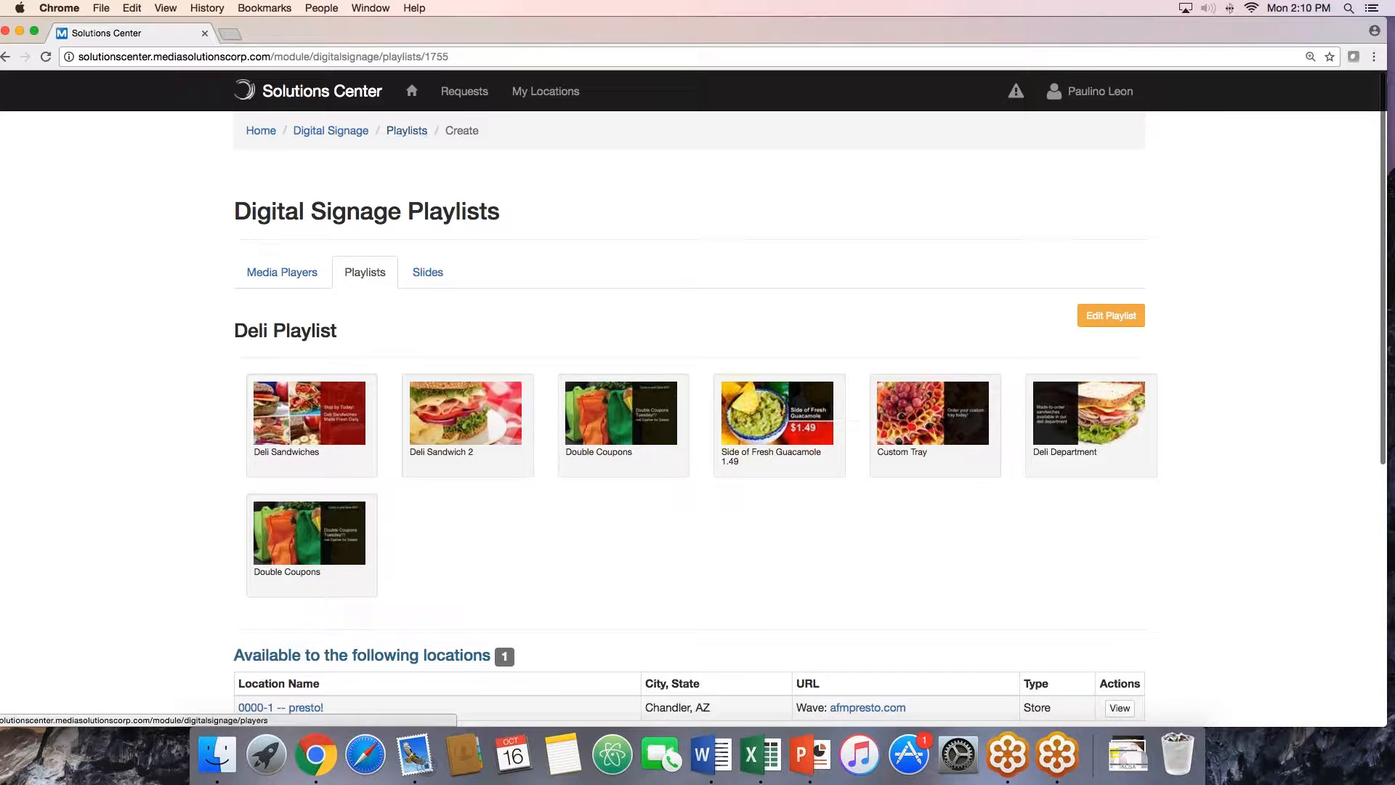
# - Return to the media players and set the Deli Department player's default playlist to Lunch Playlist
pyautogui.click(282, 272)
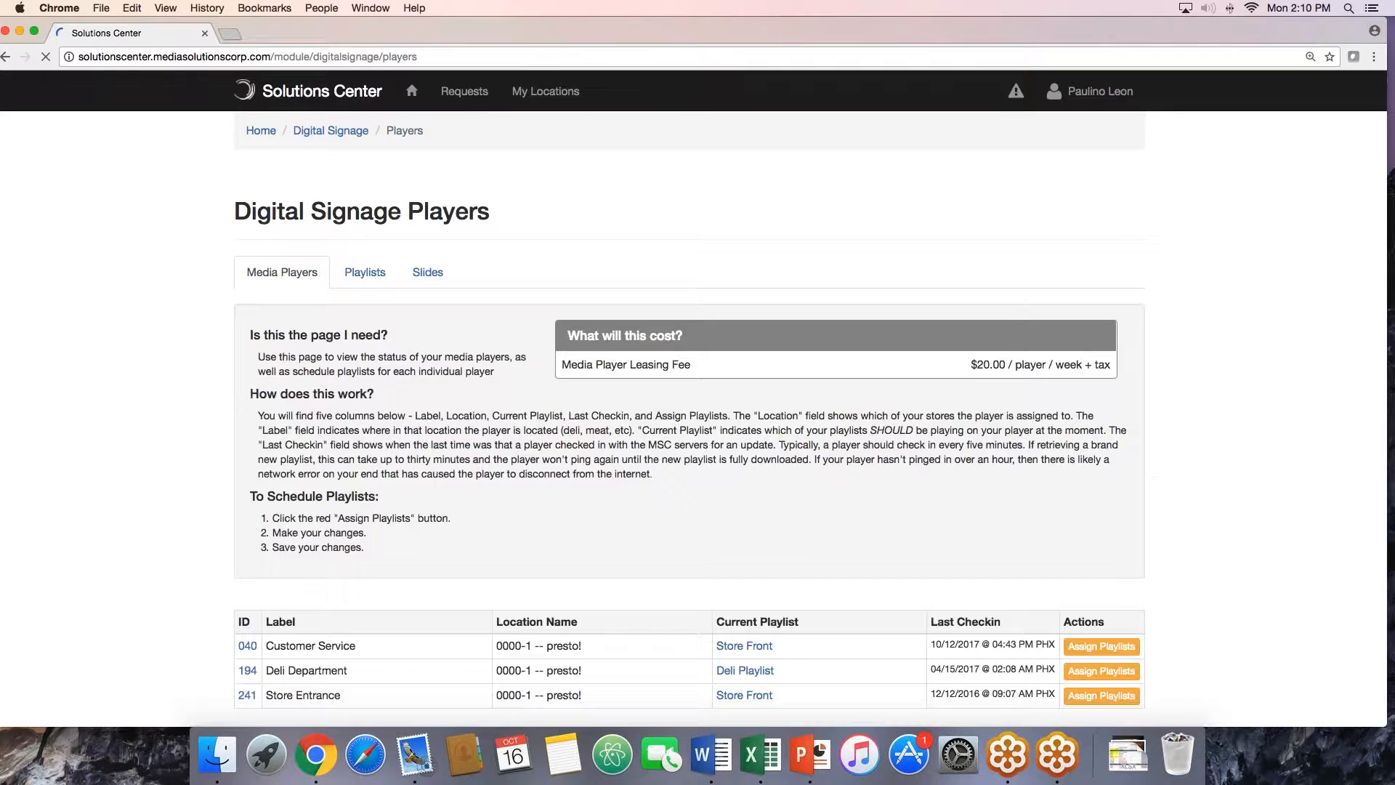
pyautogui.scroll(-3, 579, 546)
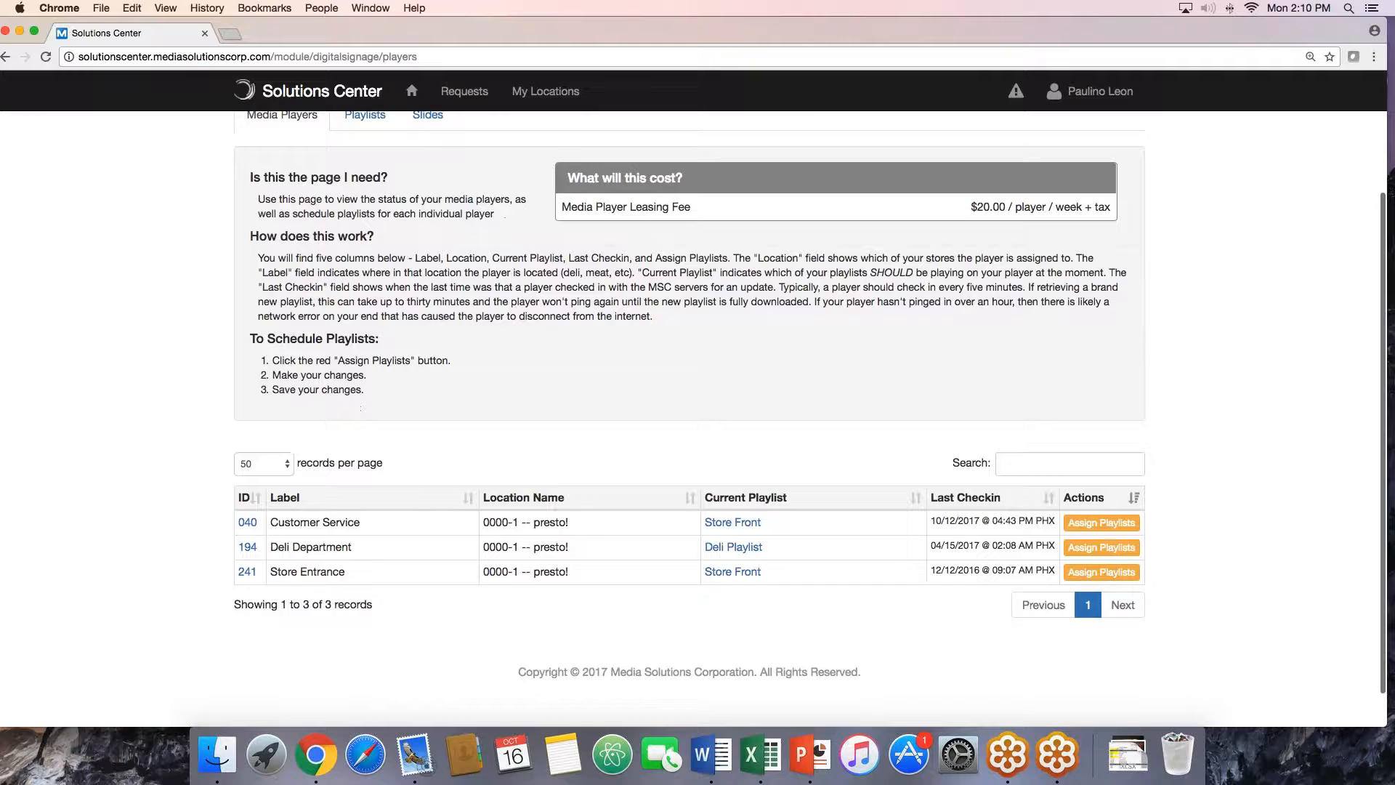
pyautogui.click(1096, 553)
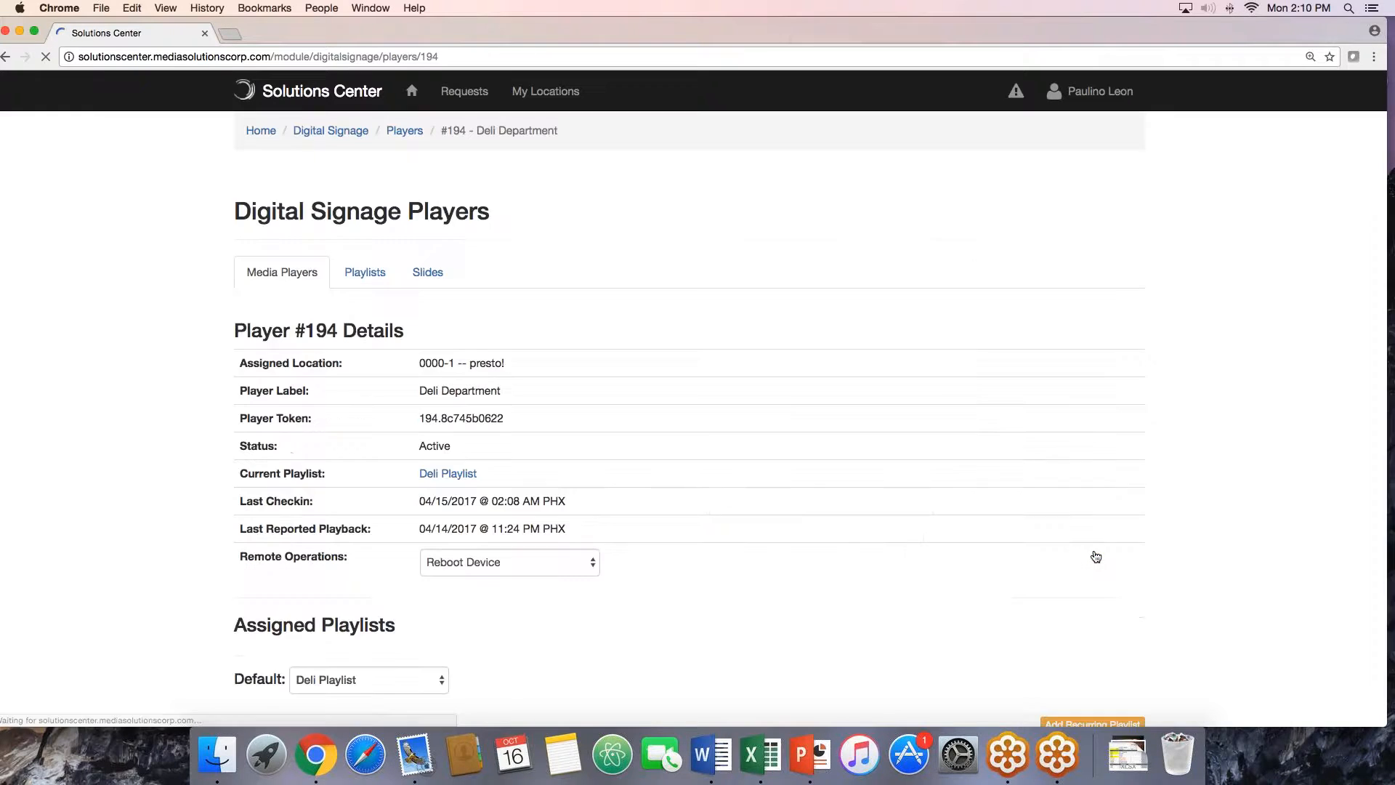
pyautogui.scroll(-5, 748, 452)
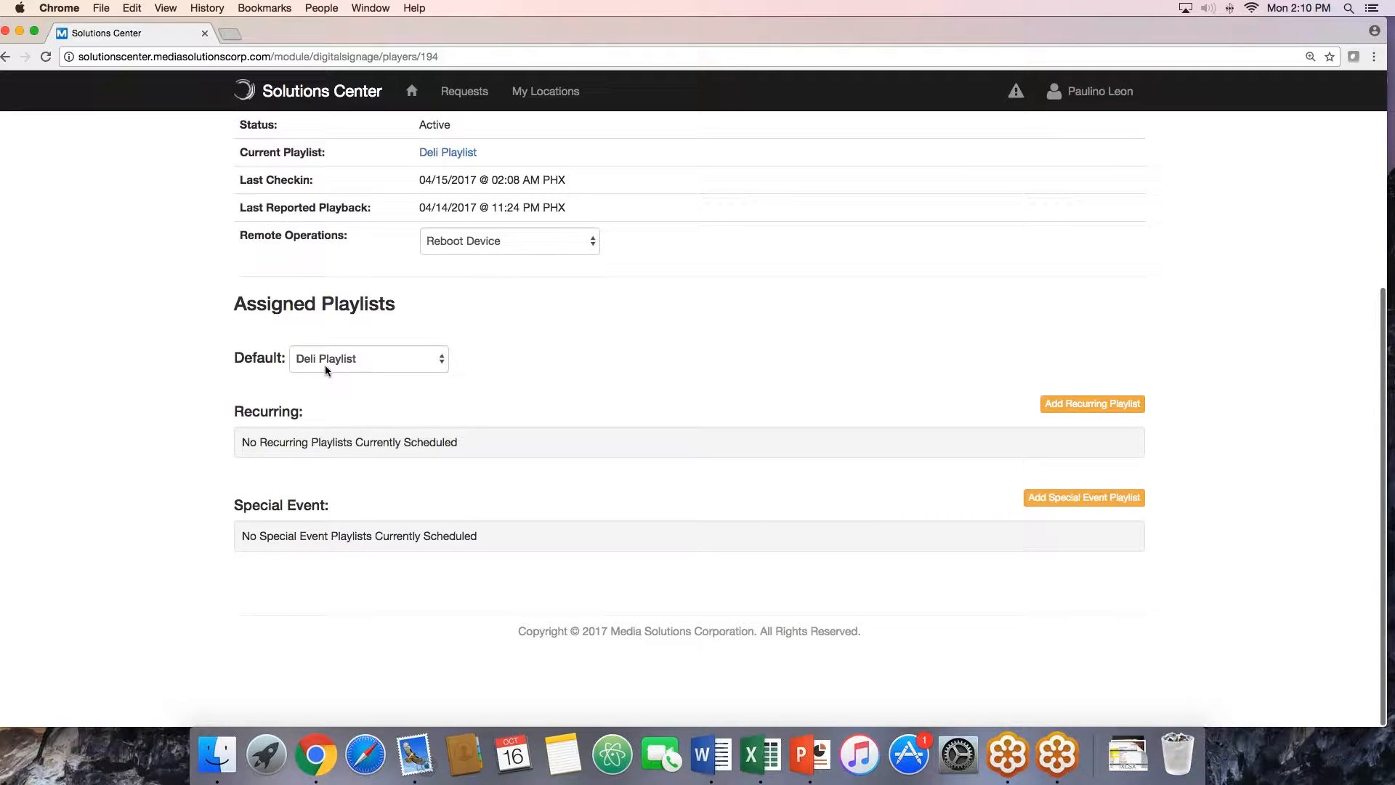
pyautogui.click(442, 361)
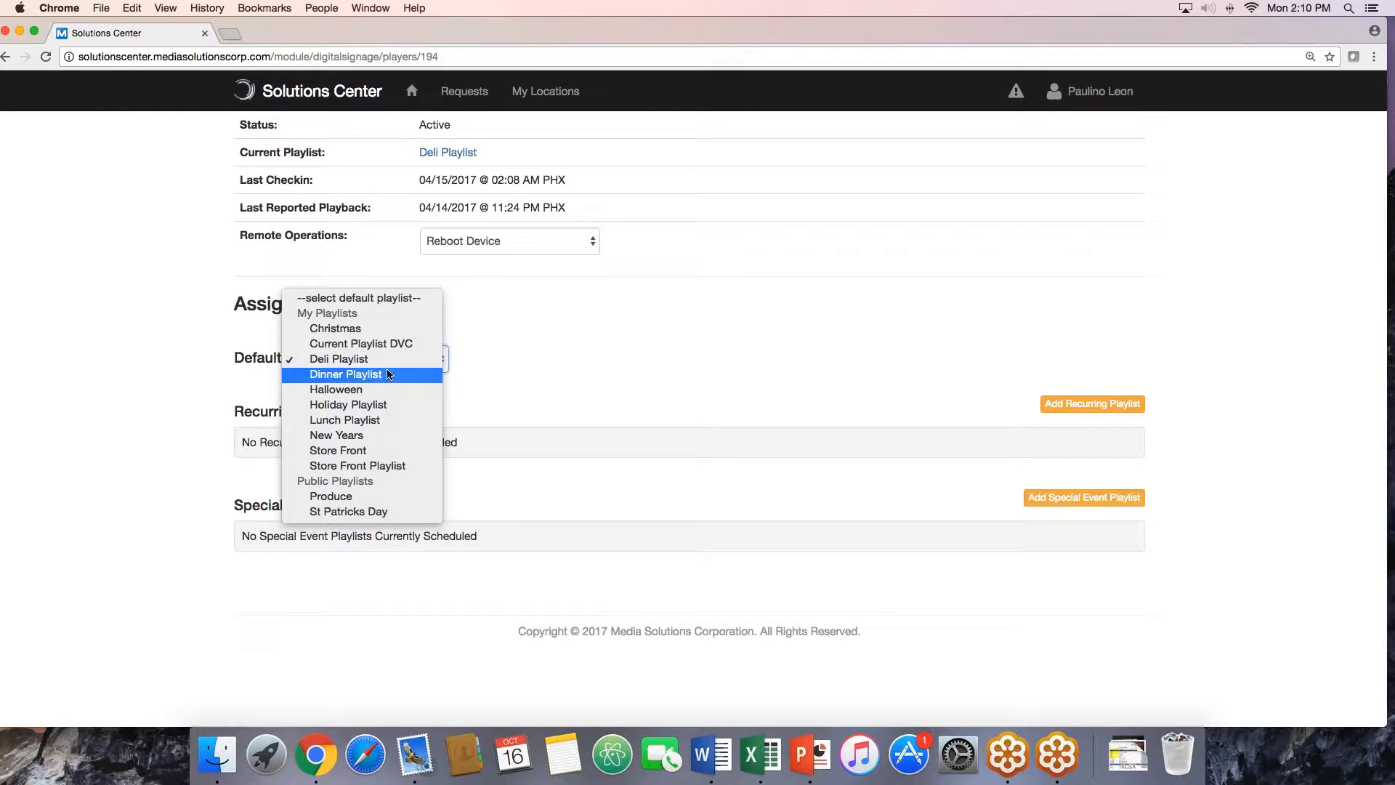
pyautogui.click(388, 420)
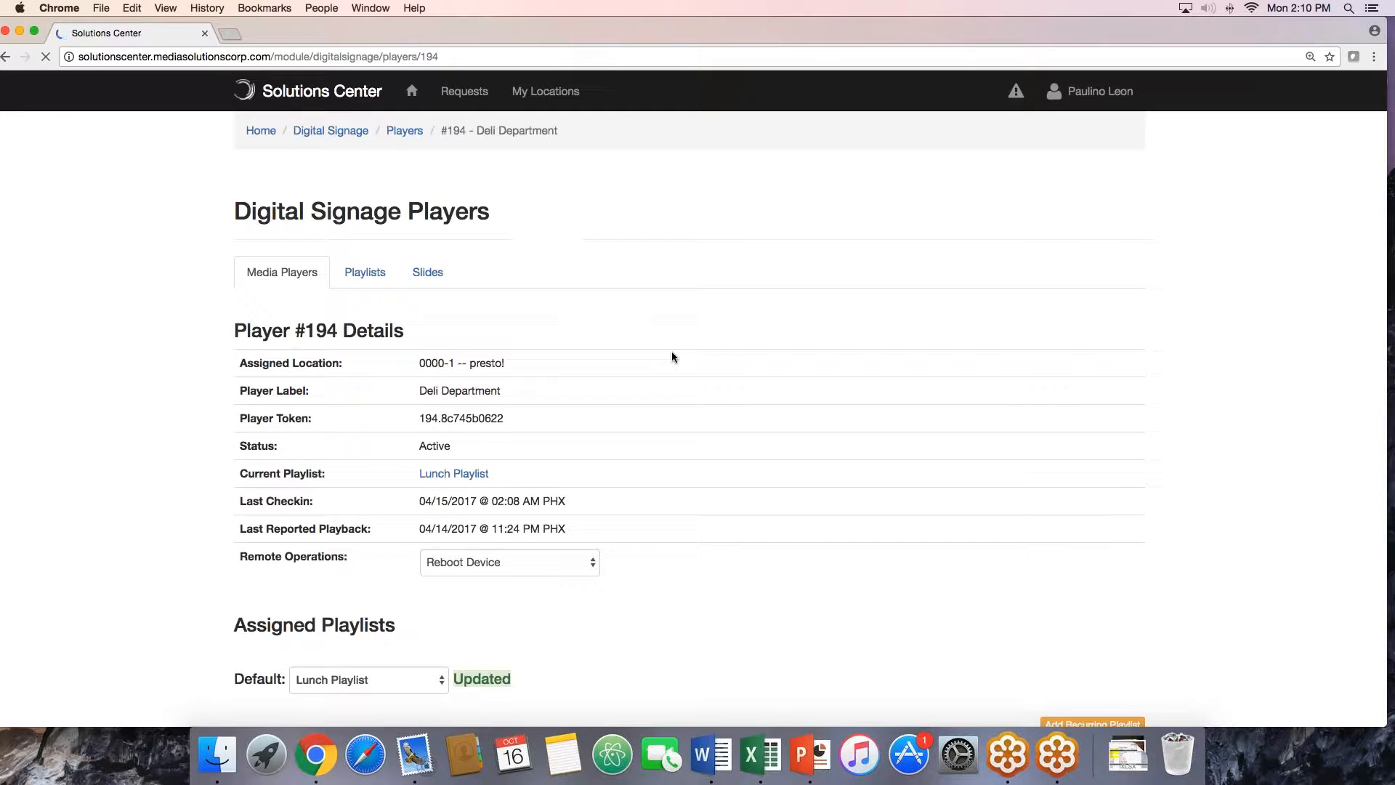
# - Begin a recurring playlist schedule for the Deli Department player and choose Dinner Playlist
pyautogui.scroll(-5, 672, 356)
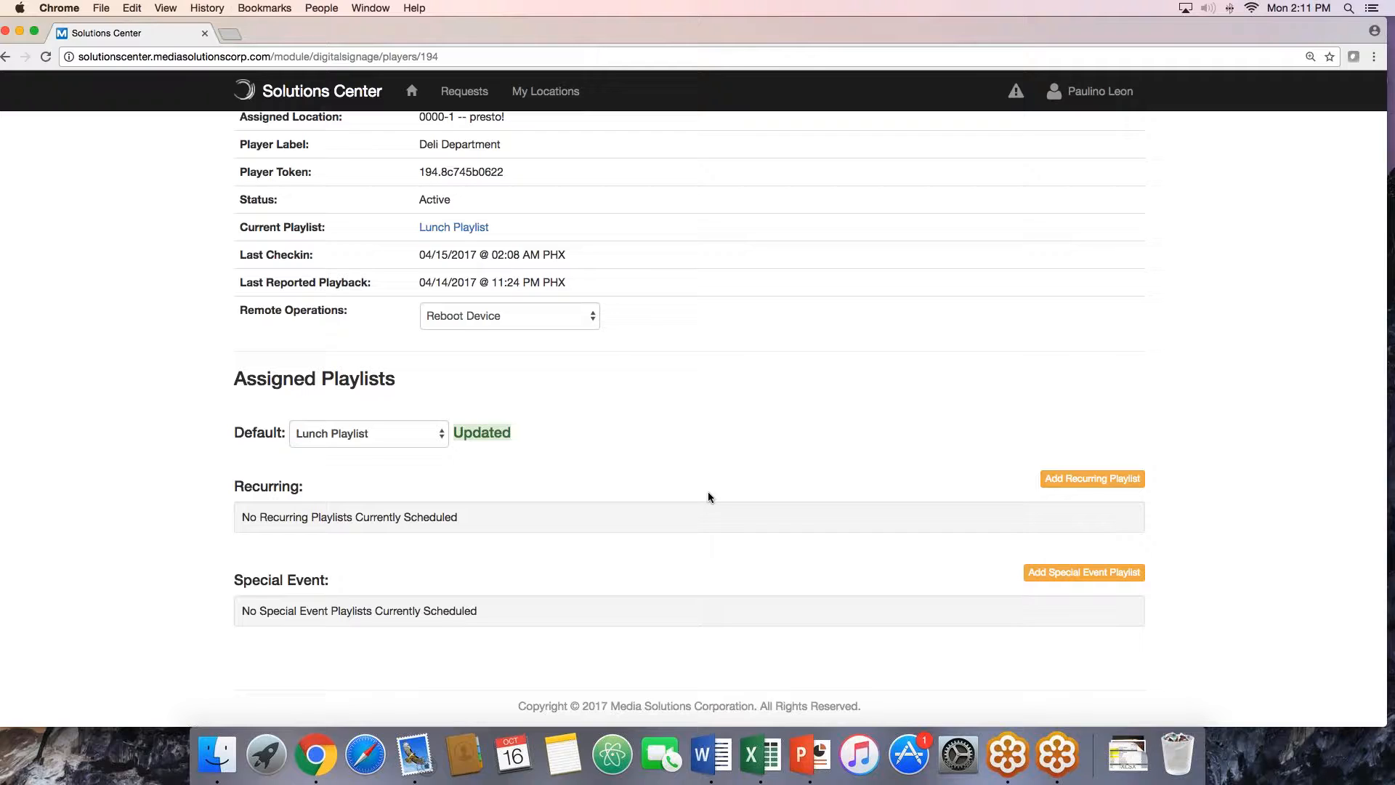
pyautogui.click(1092, 479)
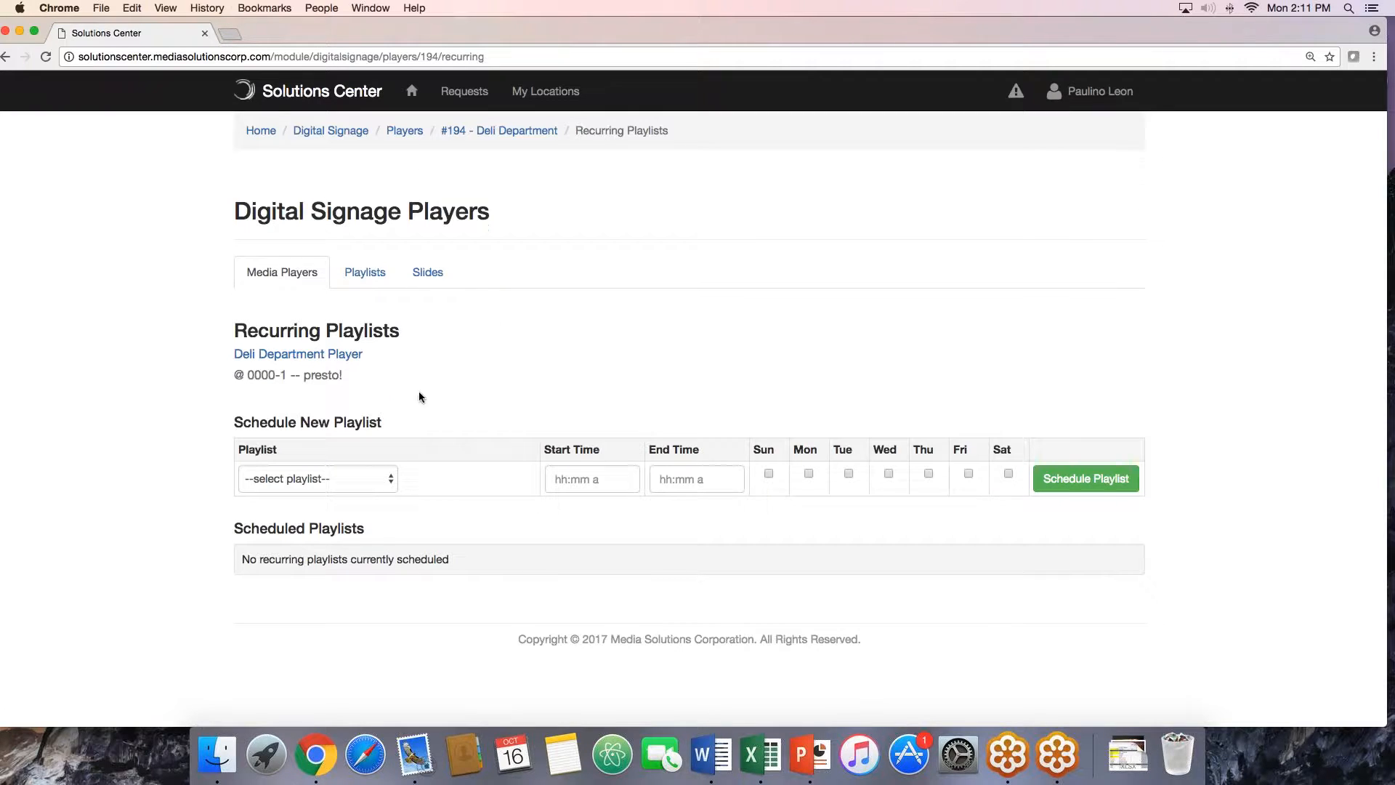
pyautogui.click(390, 480)
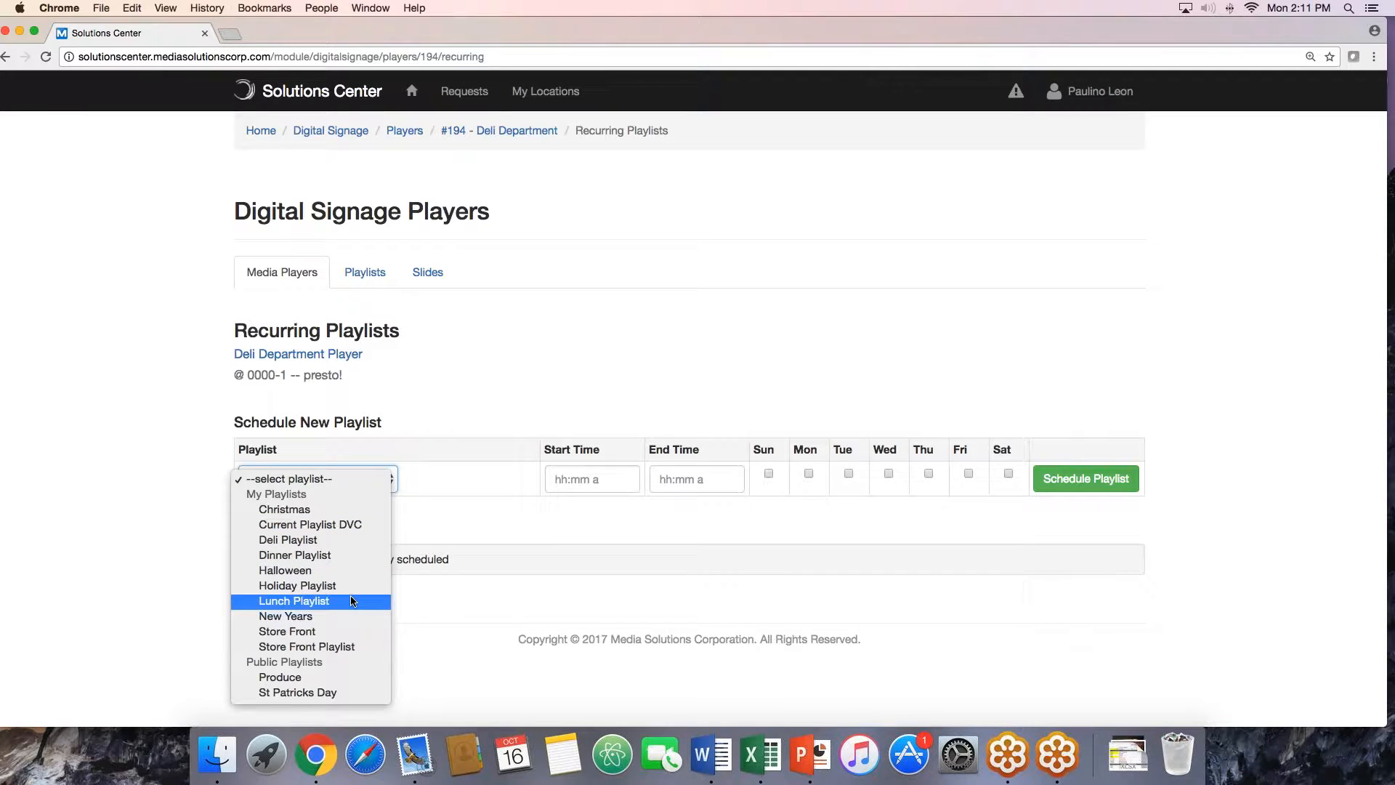
pyautogui.click(333, 554)
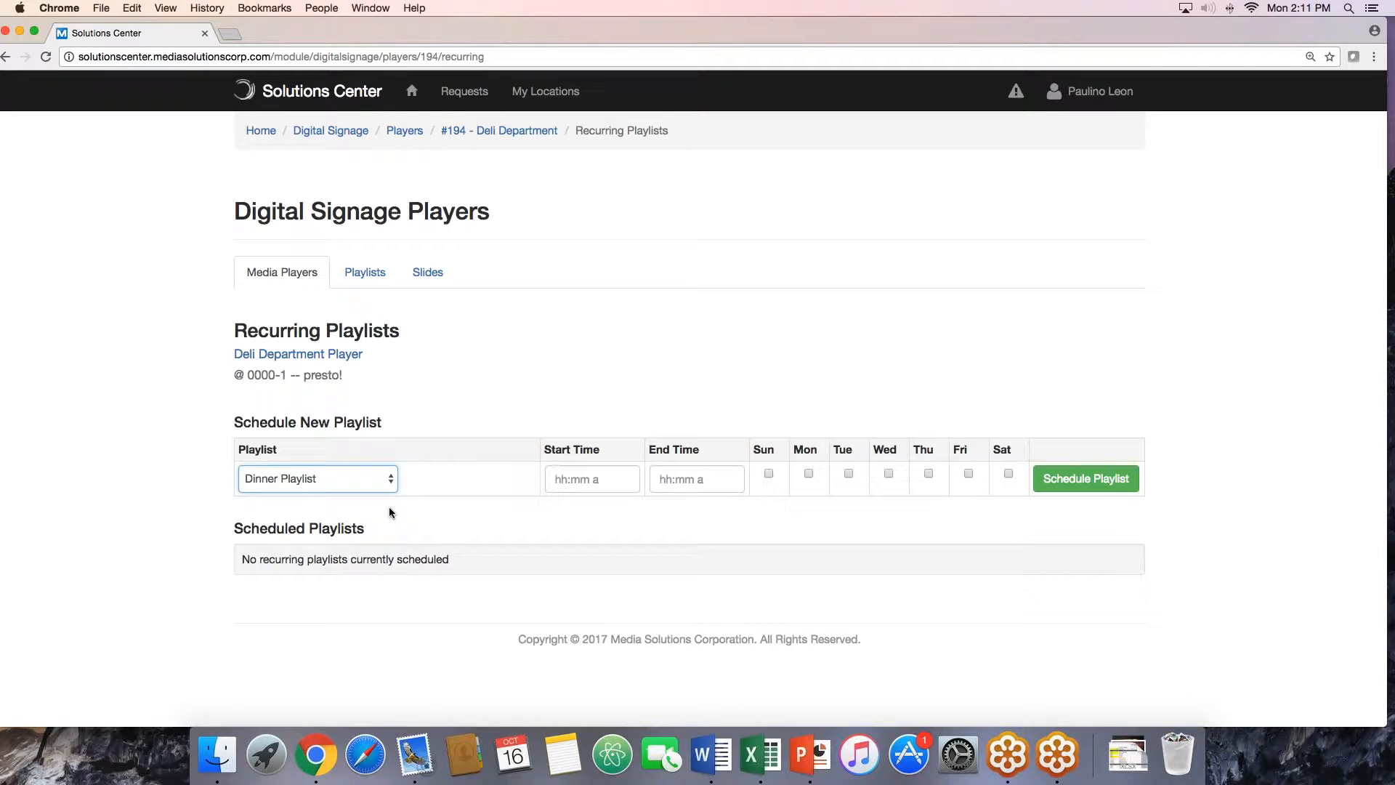
# - Set the recurring Dinner Playlist's start time to 03:00 pm and end time to 07:00 pm
pyautogui.click(569, 482)
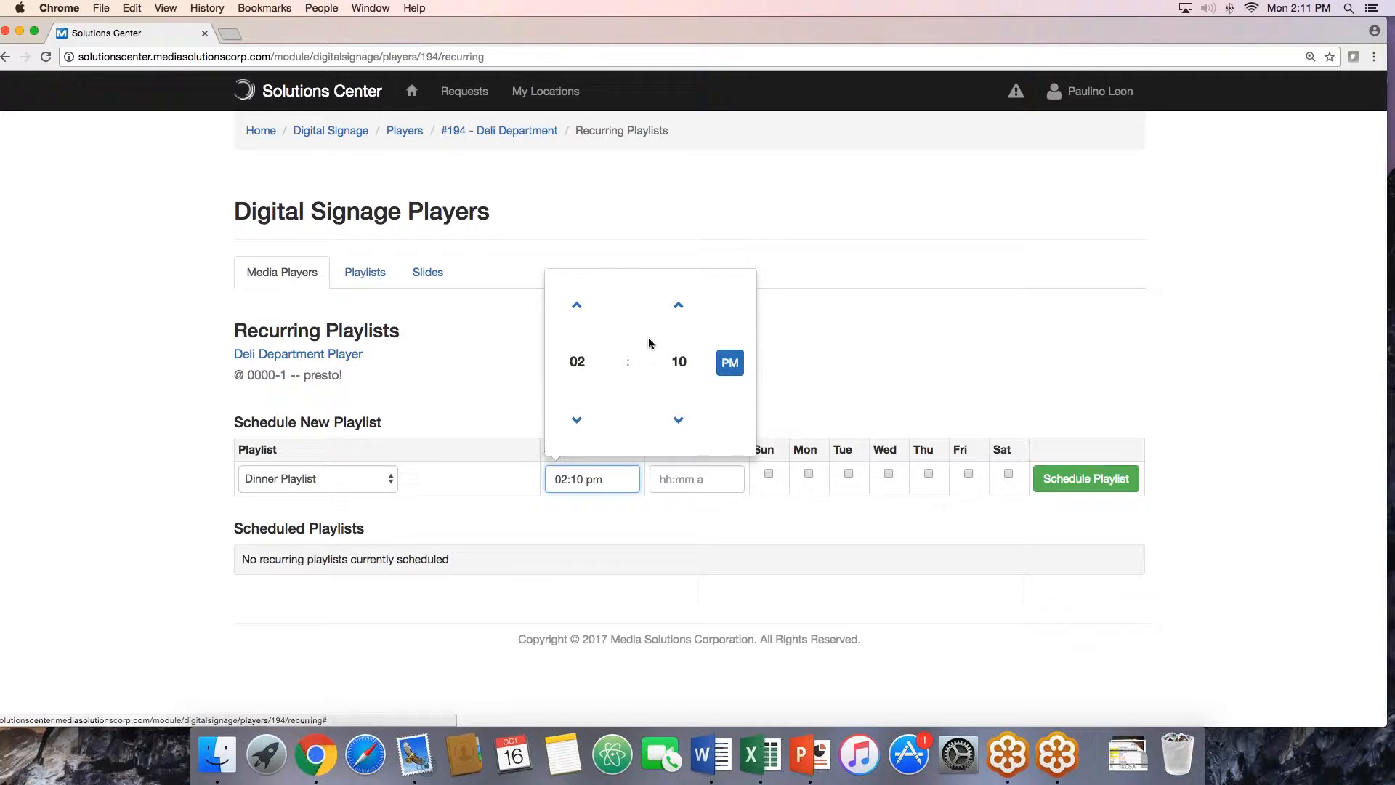
pyautogui.click(577, 305)
pyautogui.click(679, 419)
pyautogui.click(700, 482)
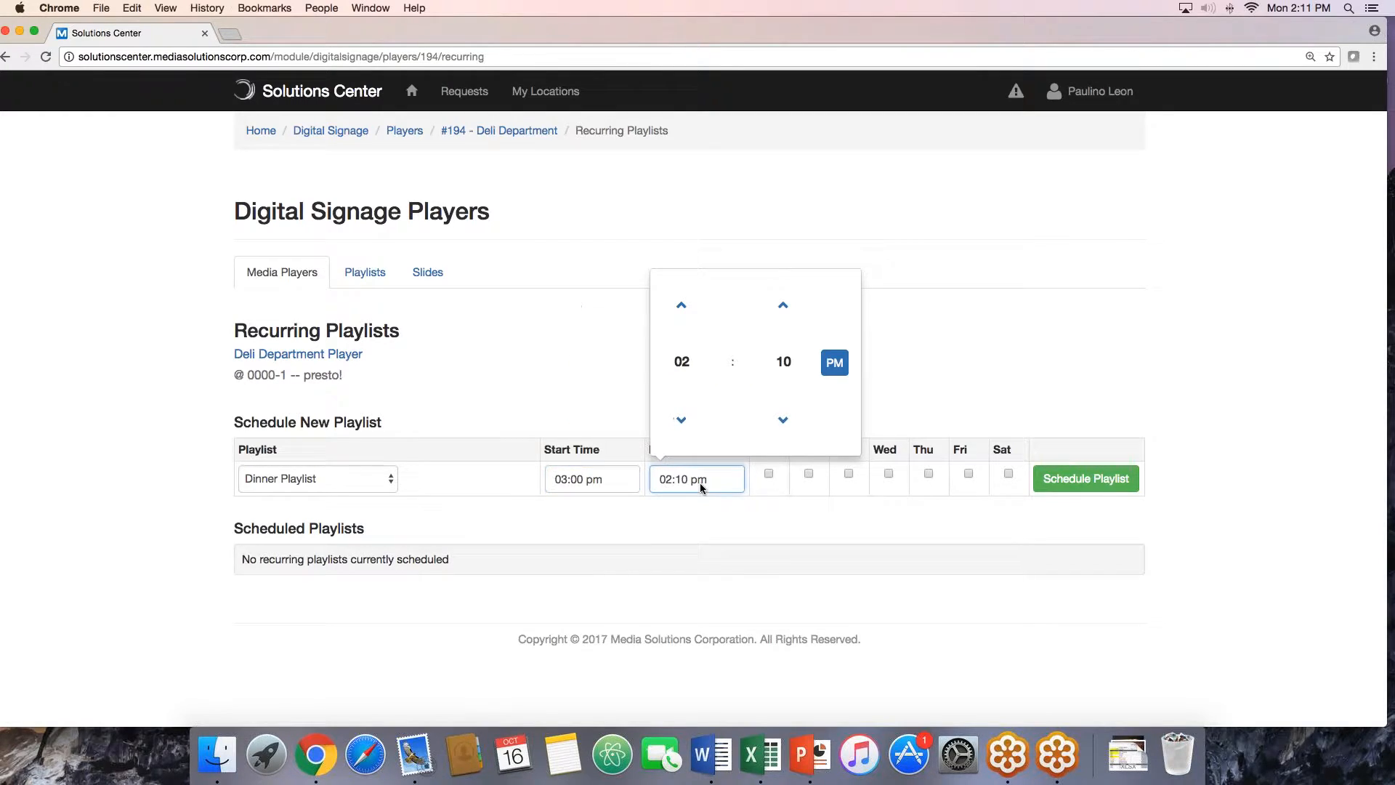
pyautogui.doubleClick(679, 305)
pyautogui.click(678, 308)
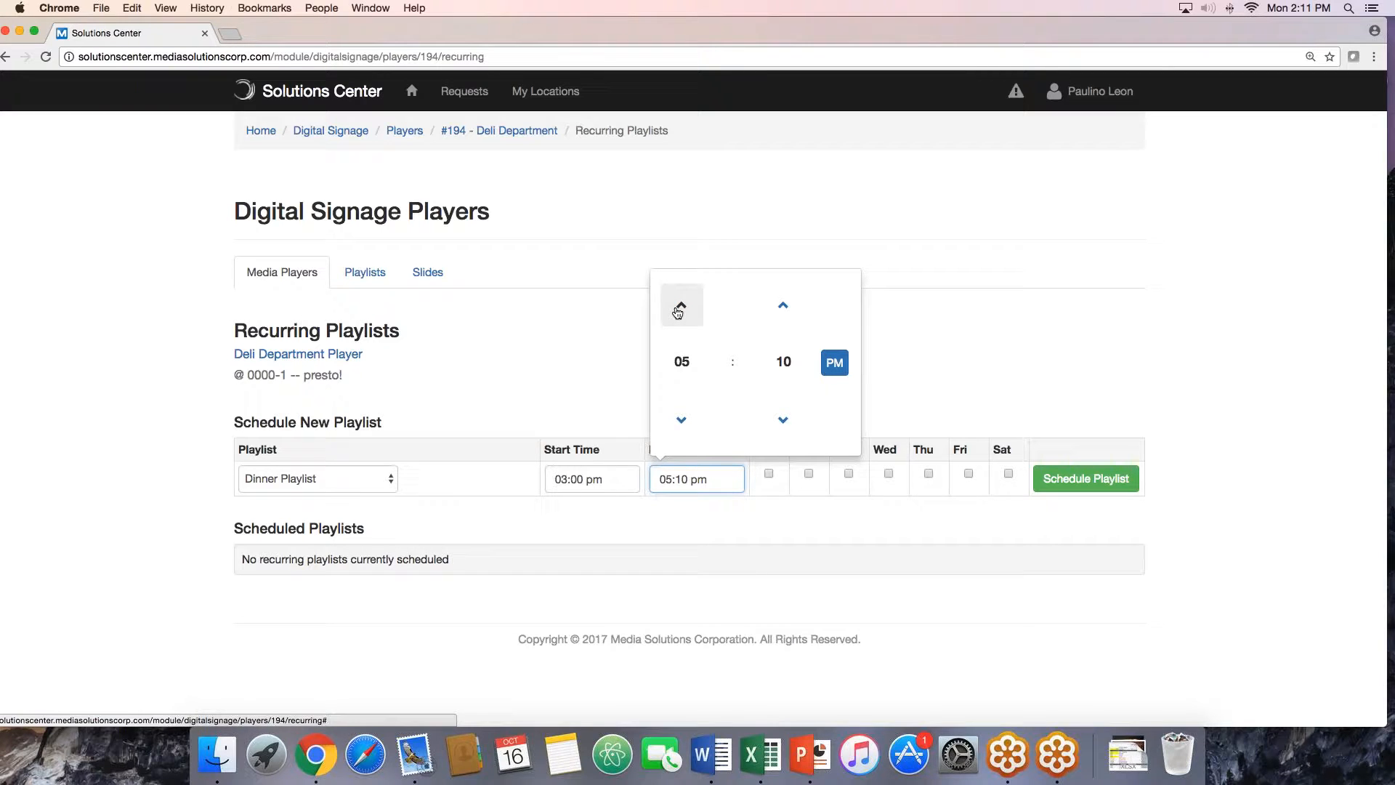
pyautogui.click(678, 309)
pyautogui.click(781, 420)
# - Select Monday through Friday for the Dinner Playlist and schedule it
pyautogui.click(810, 473)
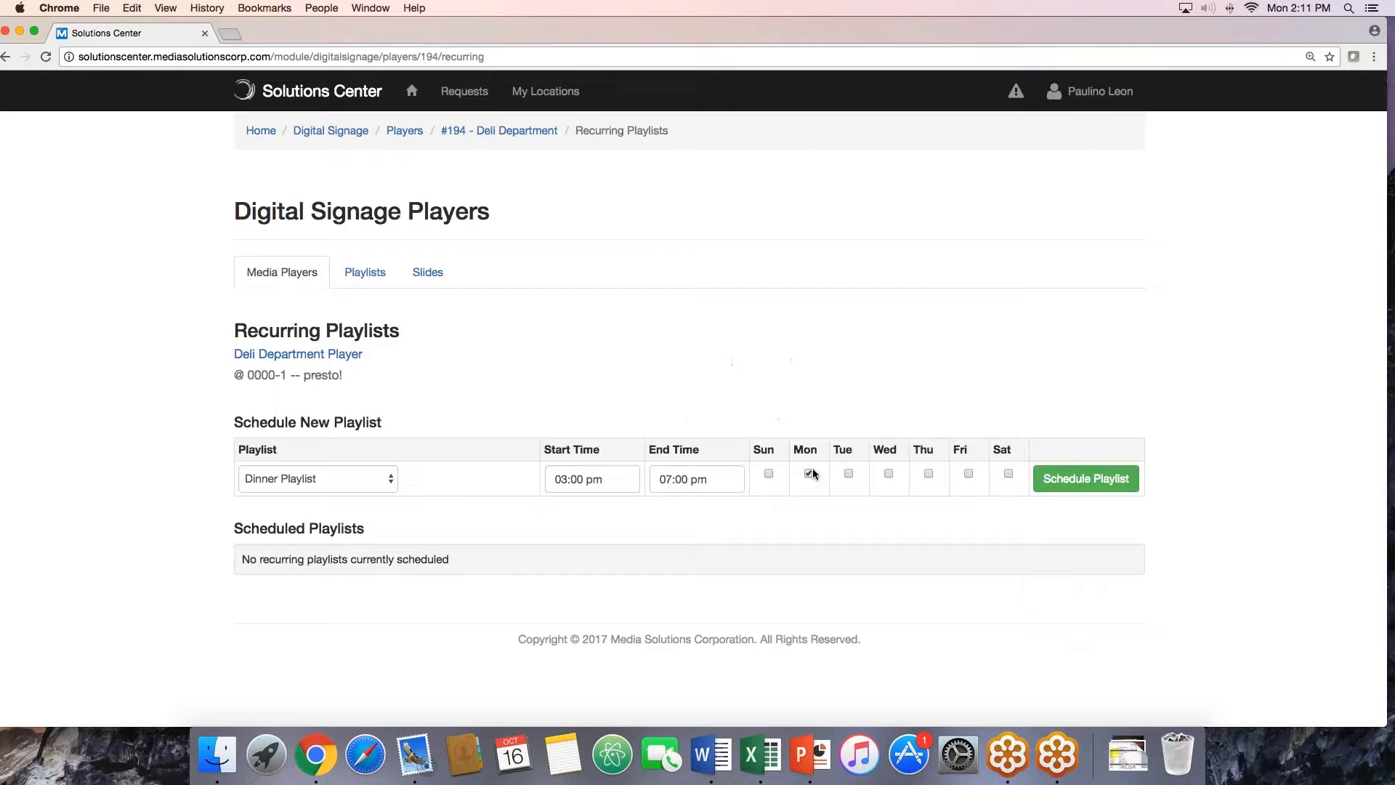
pyautogui.click(928, 473)
pyautogui.click(968, 473)
pyautogui.click(1063, 480)
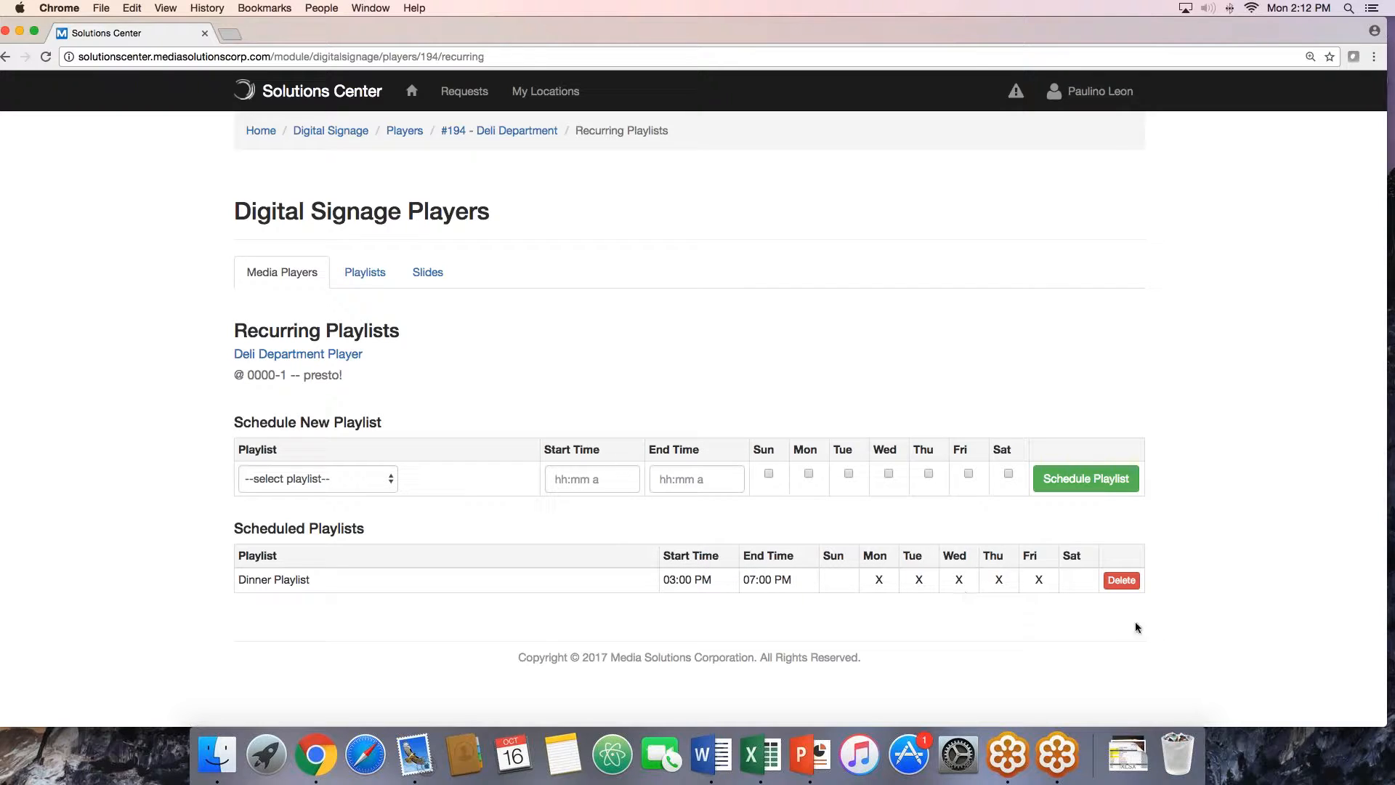
# - Go back to the Deli Department player's details and begin a special event schedule with Holiday Playlist
pyautogui.scroll(2, 569, 324)
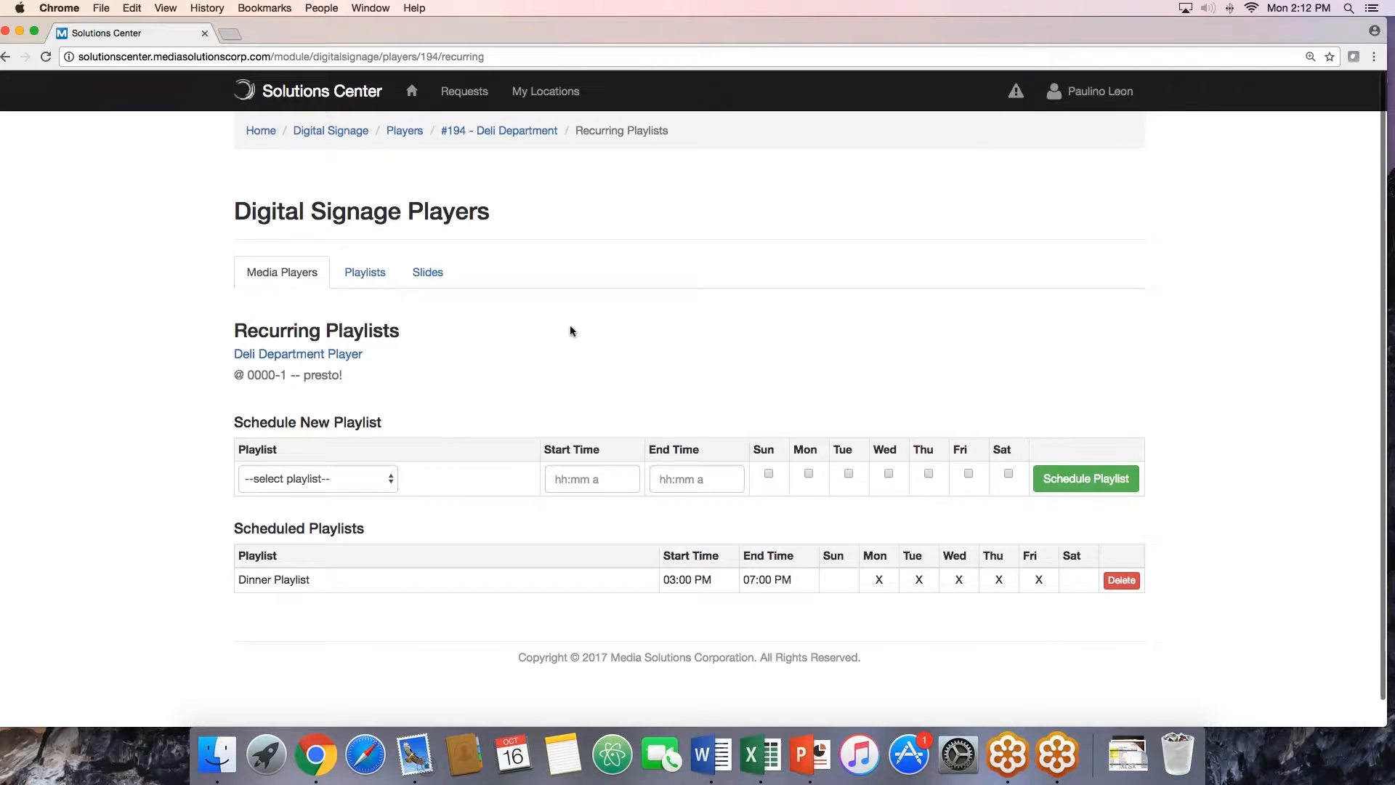
pyautogui.press('super+bracketleft')
pyautogui.scroll(-1, 952, 469)
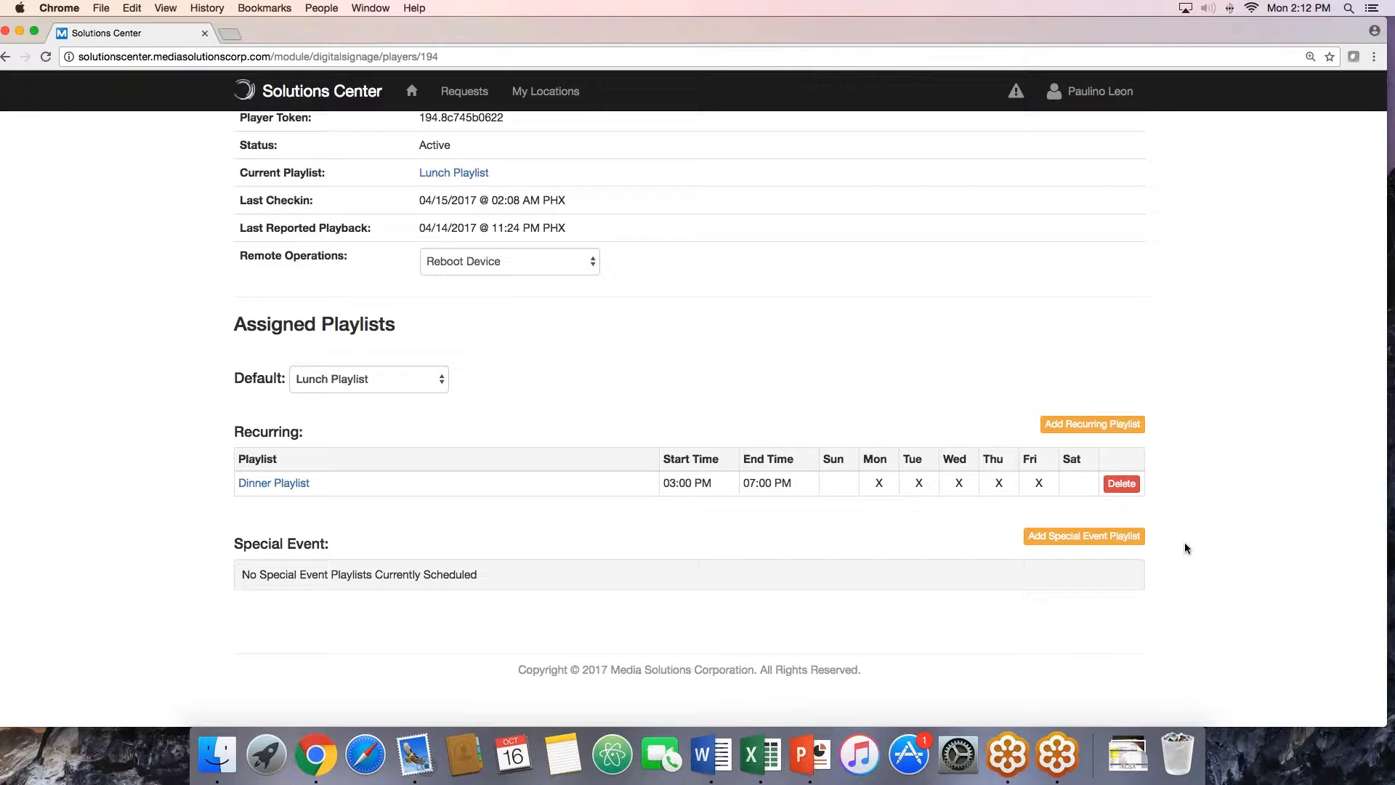
pyautogui.click(1122, 537)
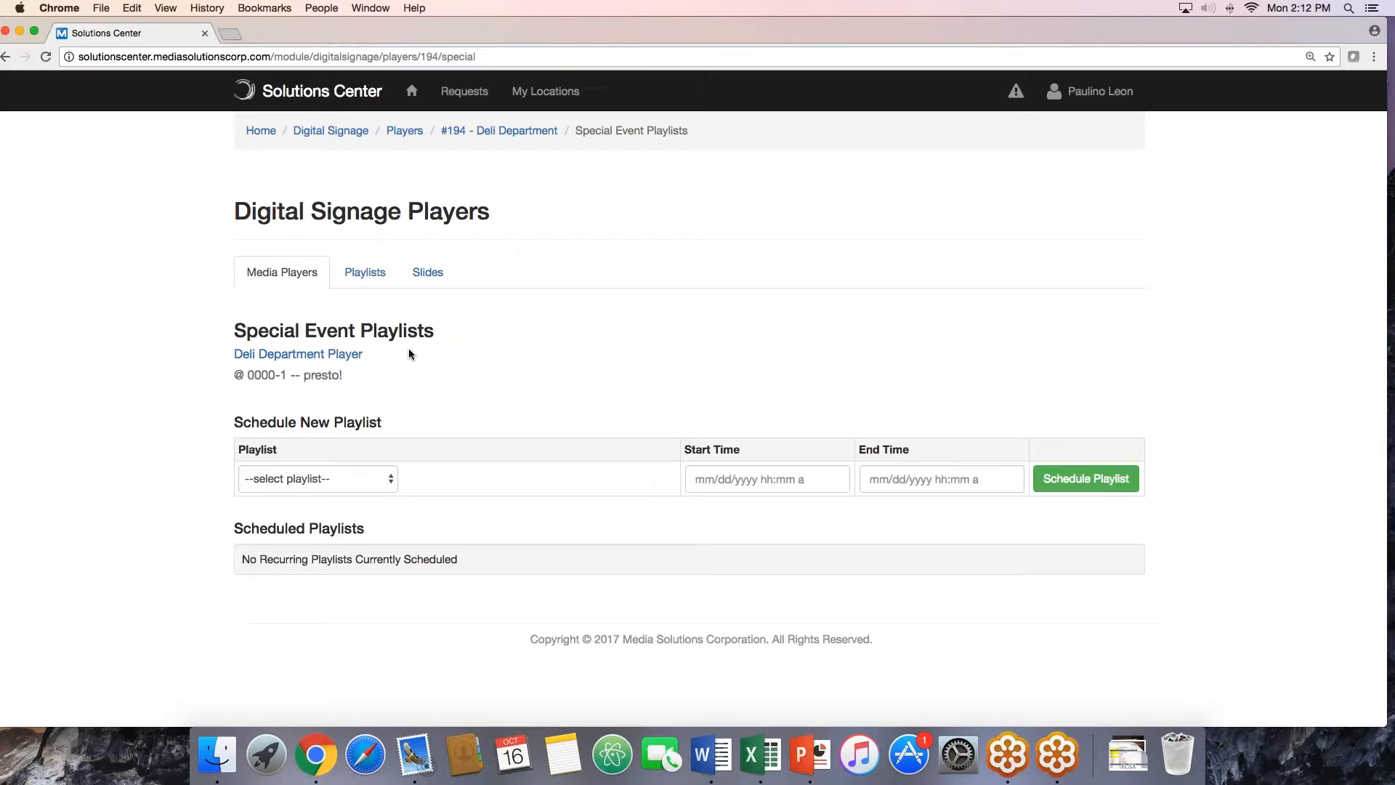
pyautogui.click(340, 479)
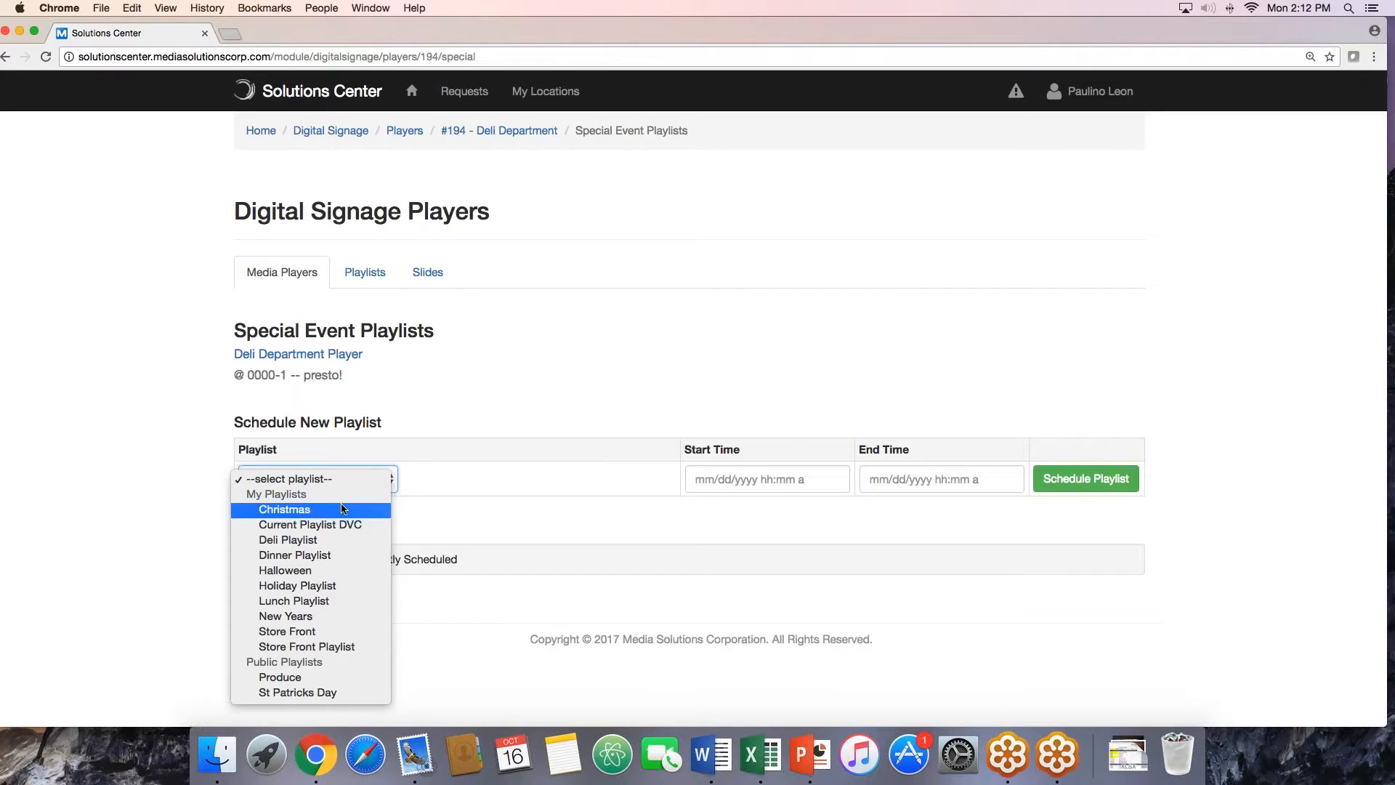
pyautogui.click(341, 588)
# - Set the special event's start time to 10/20/2017 6:00 AM
pyautogui.click(743, 483)
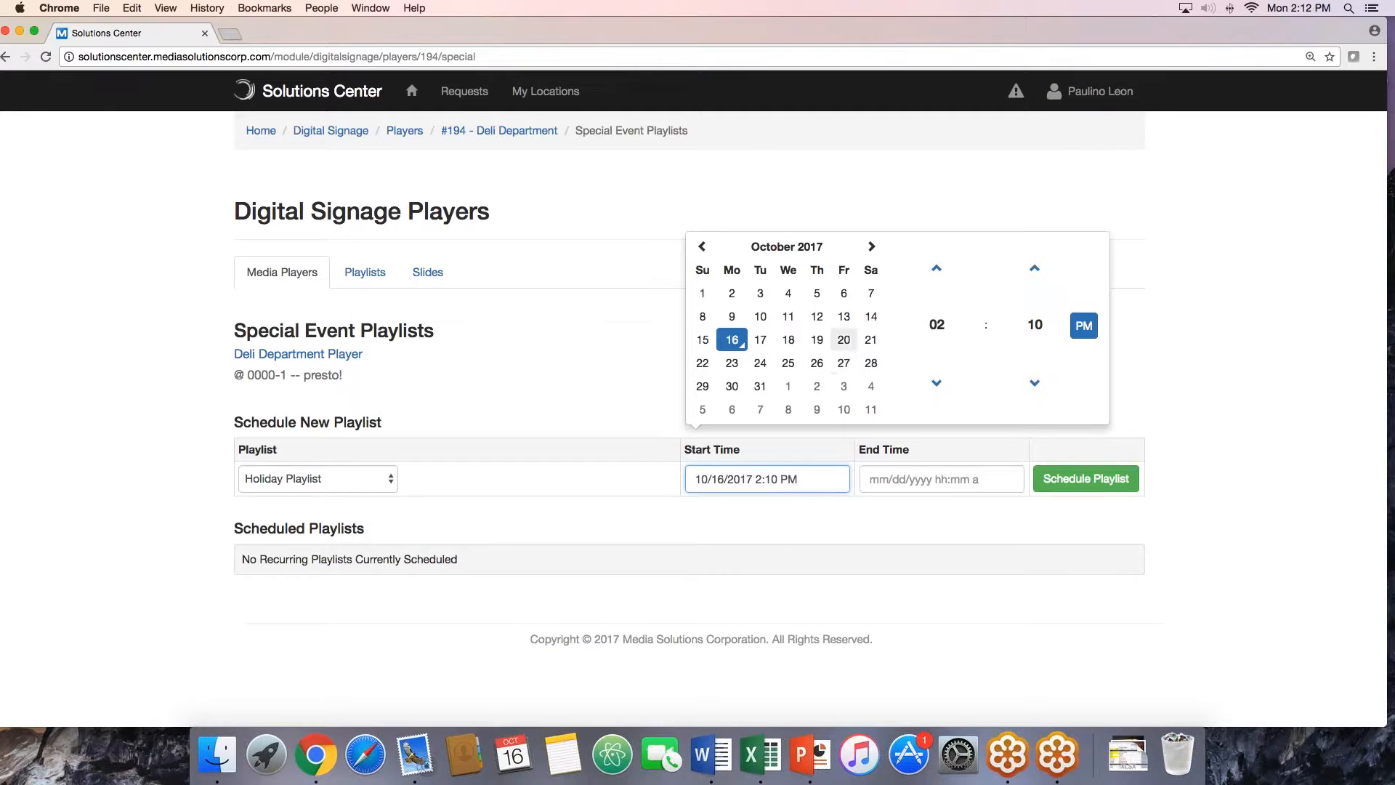
pyautogui.click(843, 340)
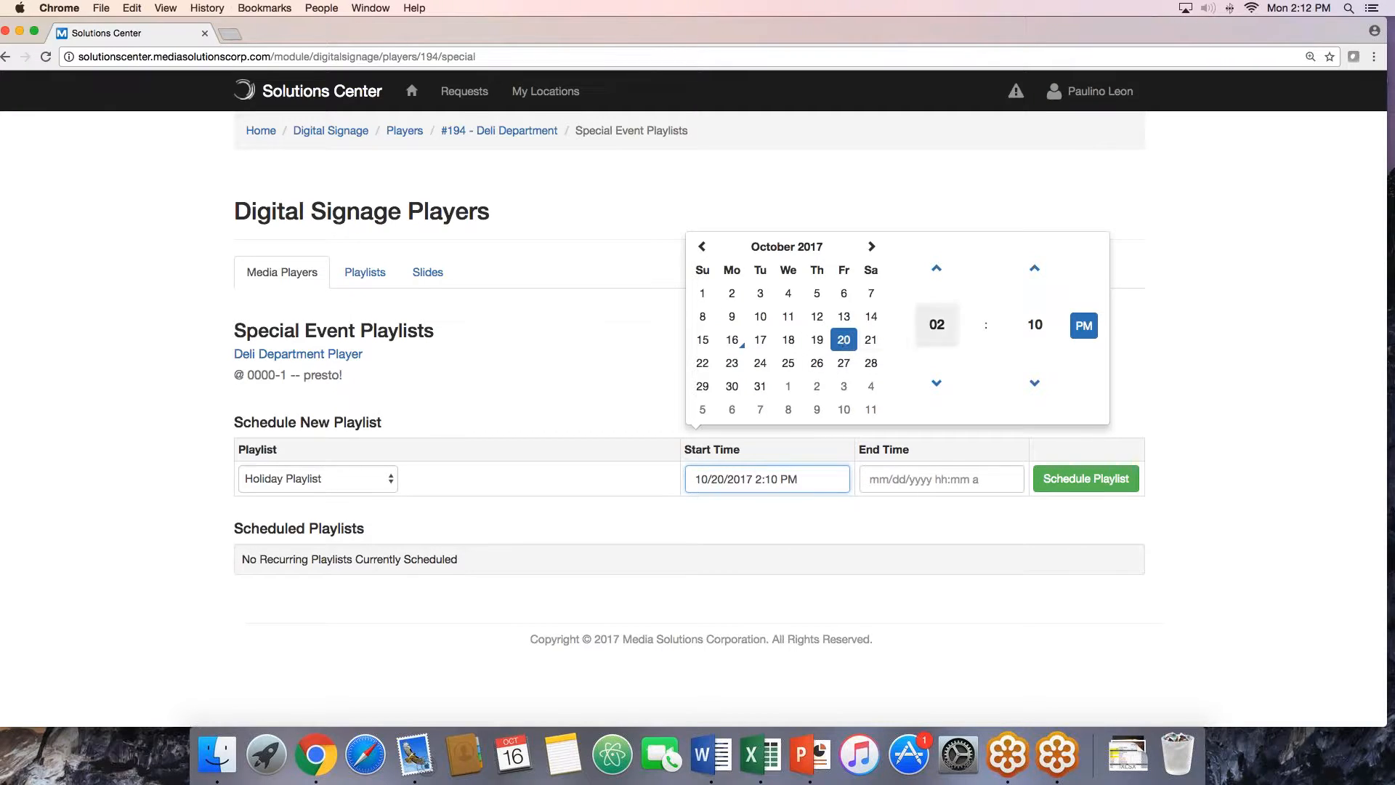
pyautogui.click(938, 270)
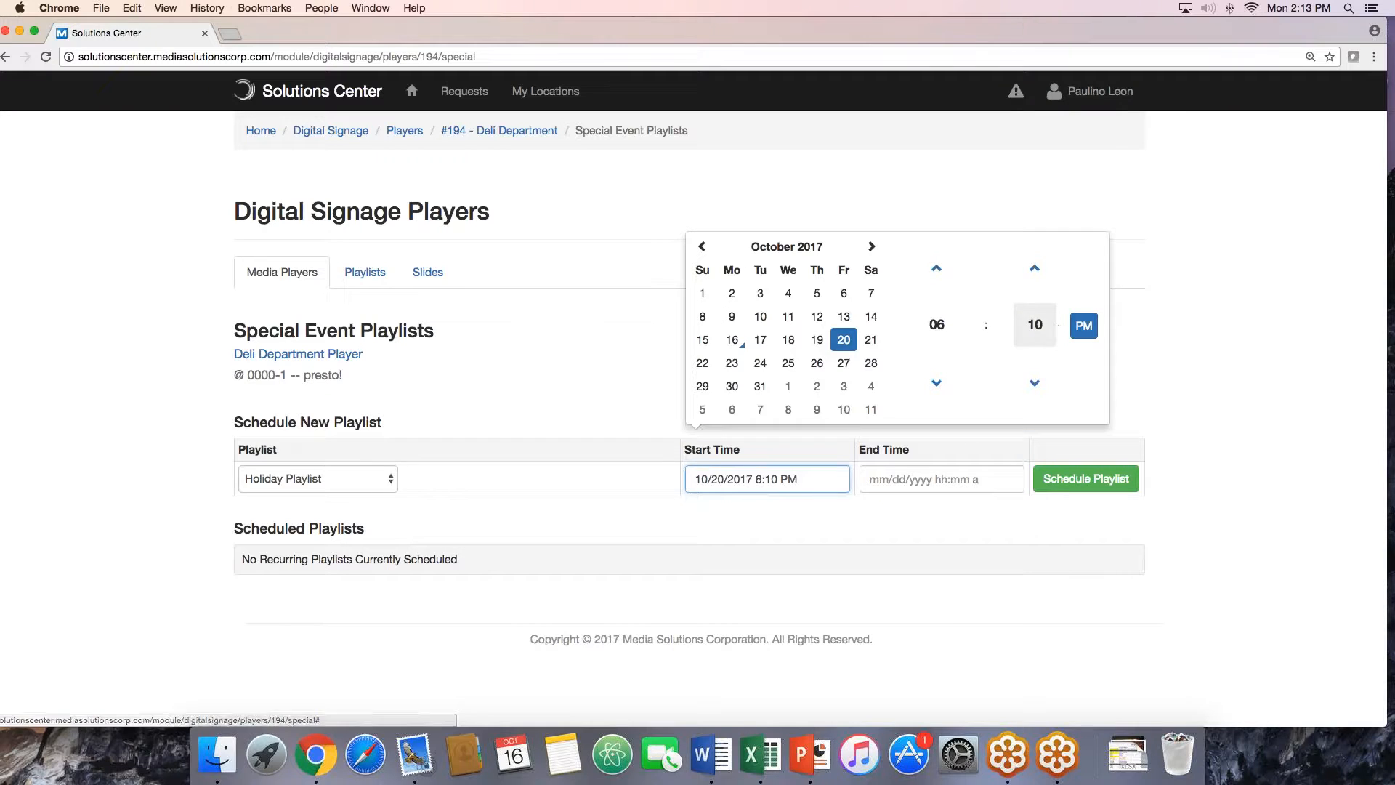
pyautogui.click(1035, 383)
pyautogui.click(1084, 326)
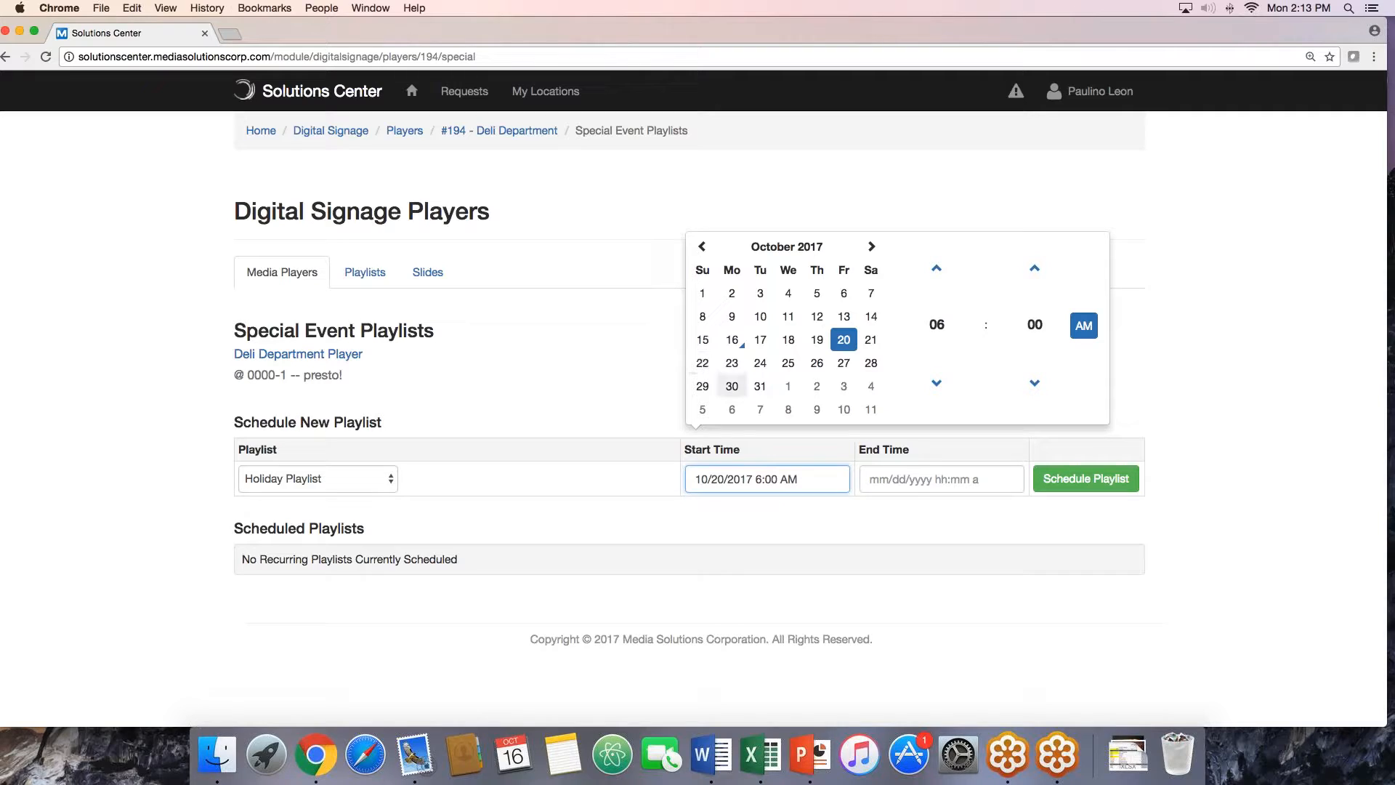
# - Set the special event's end time to 10/22/2017 10:00 PM and schedule the Holiday Playlist
pyautogui.click(911, 489)
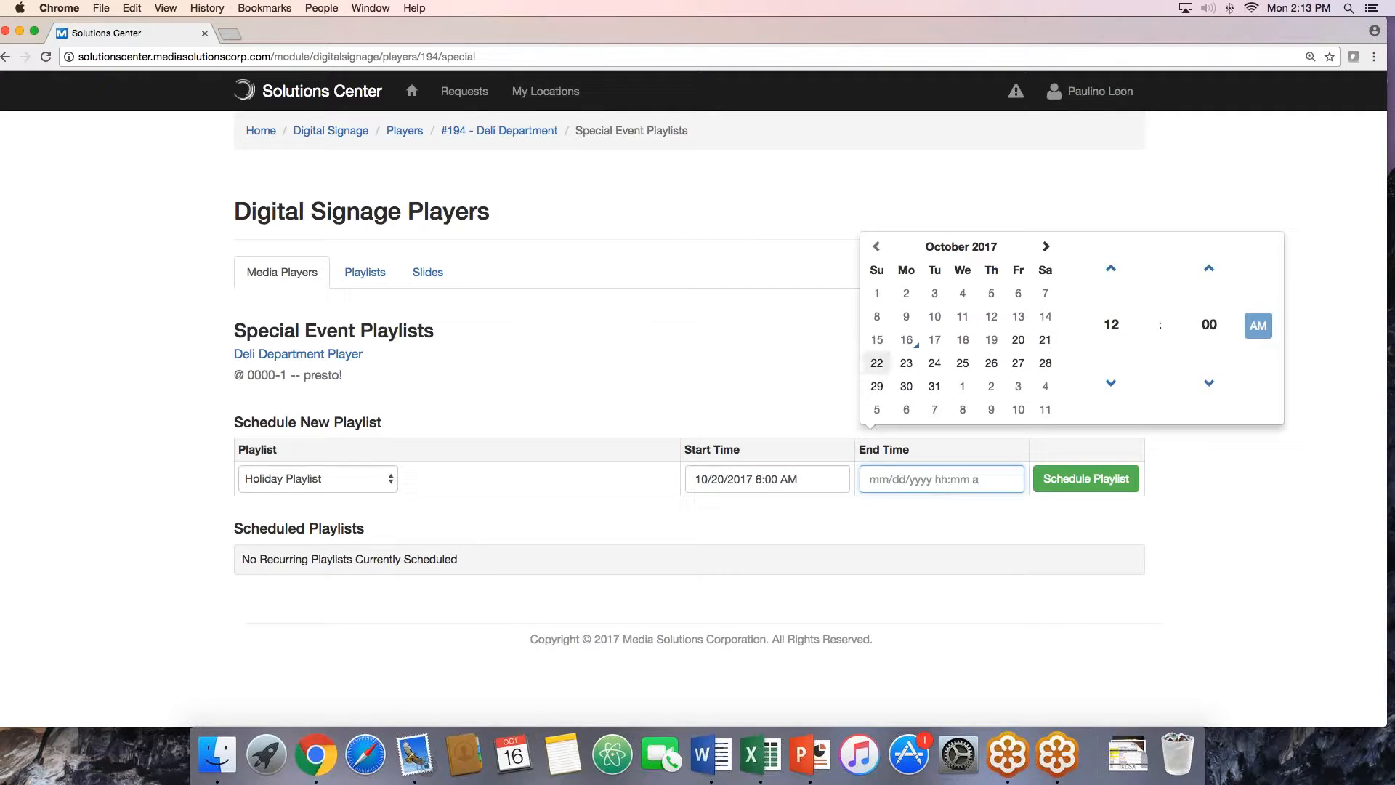
pyautogui.click(878, 362)
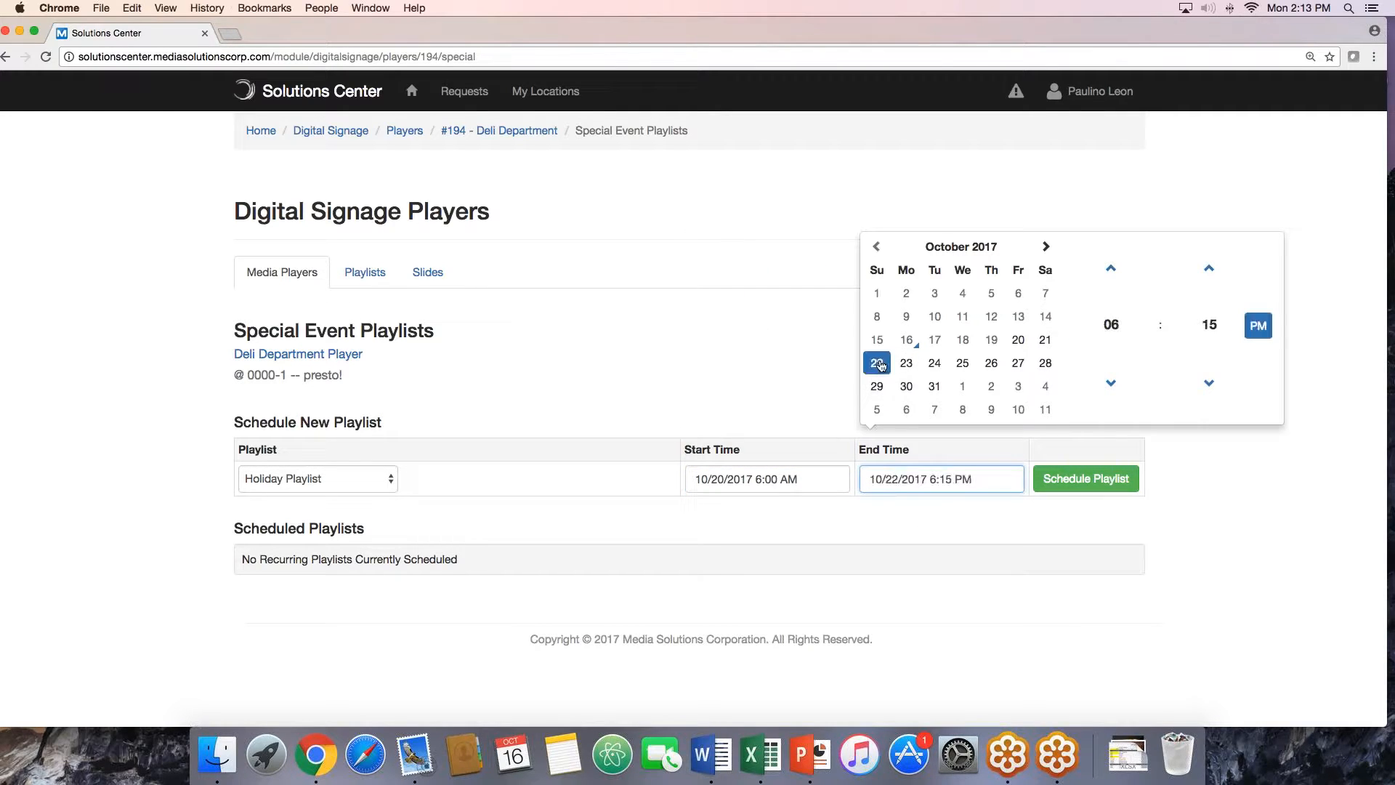
pyautogui.click(1127, 274)
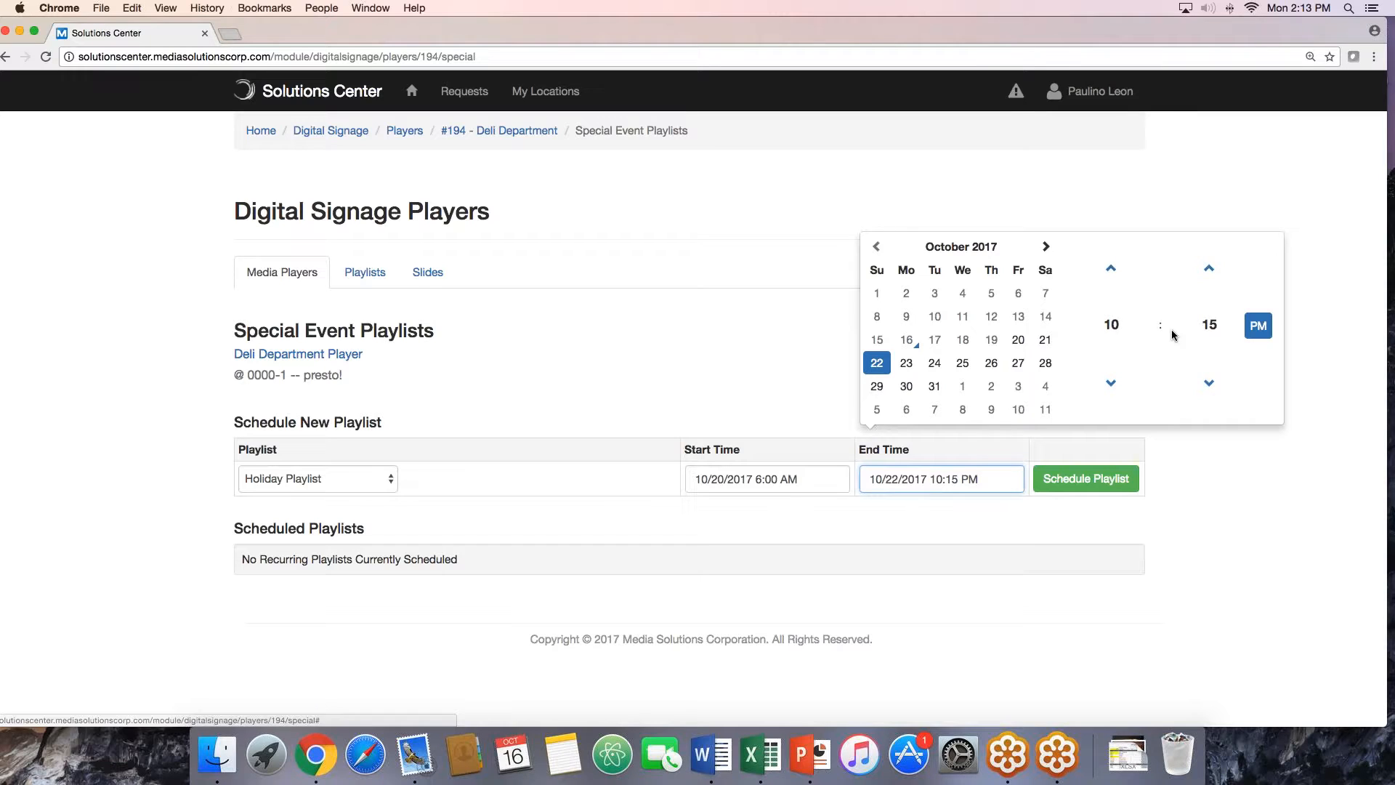
pyautogui.click(1208, 381)
pyautogui.click(1208, 381)
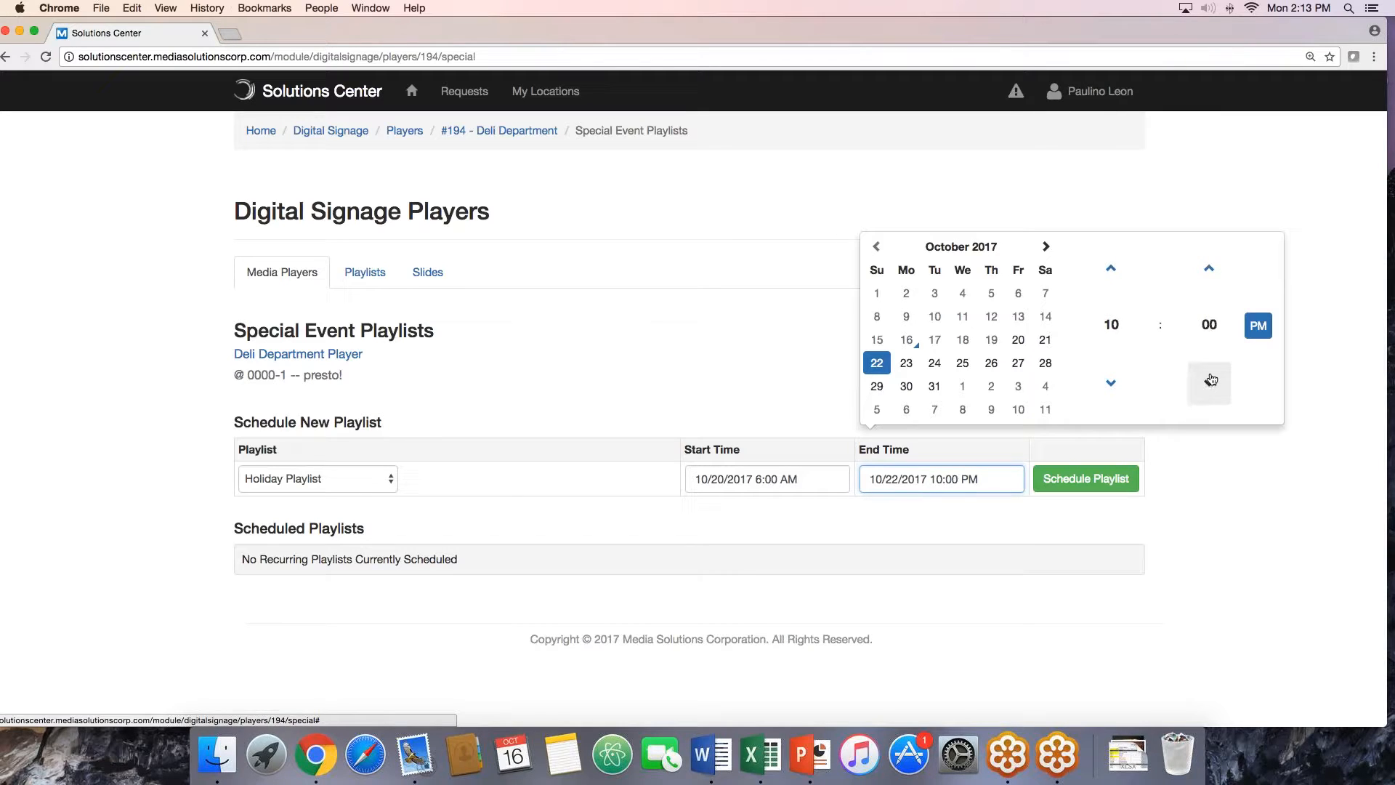
pyautogui.click(1264, 445)
pyautogui.click(1117, 478)
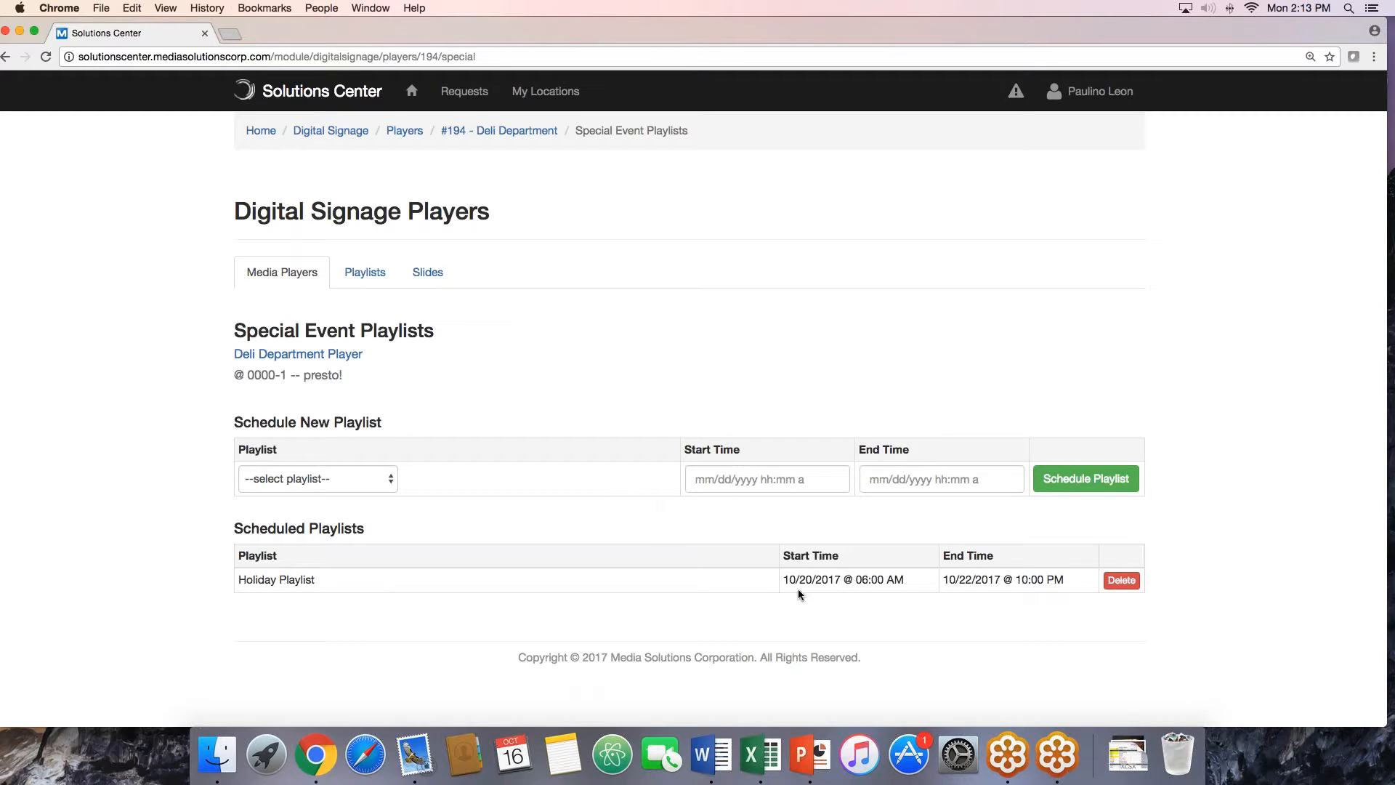
pyautogui.scroll(-1, 874, 590)
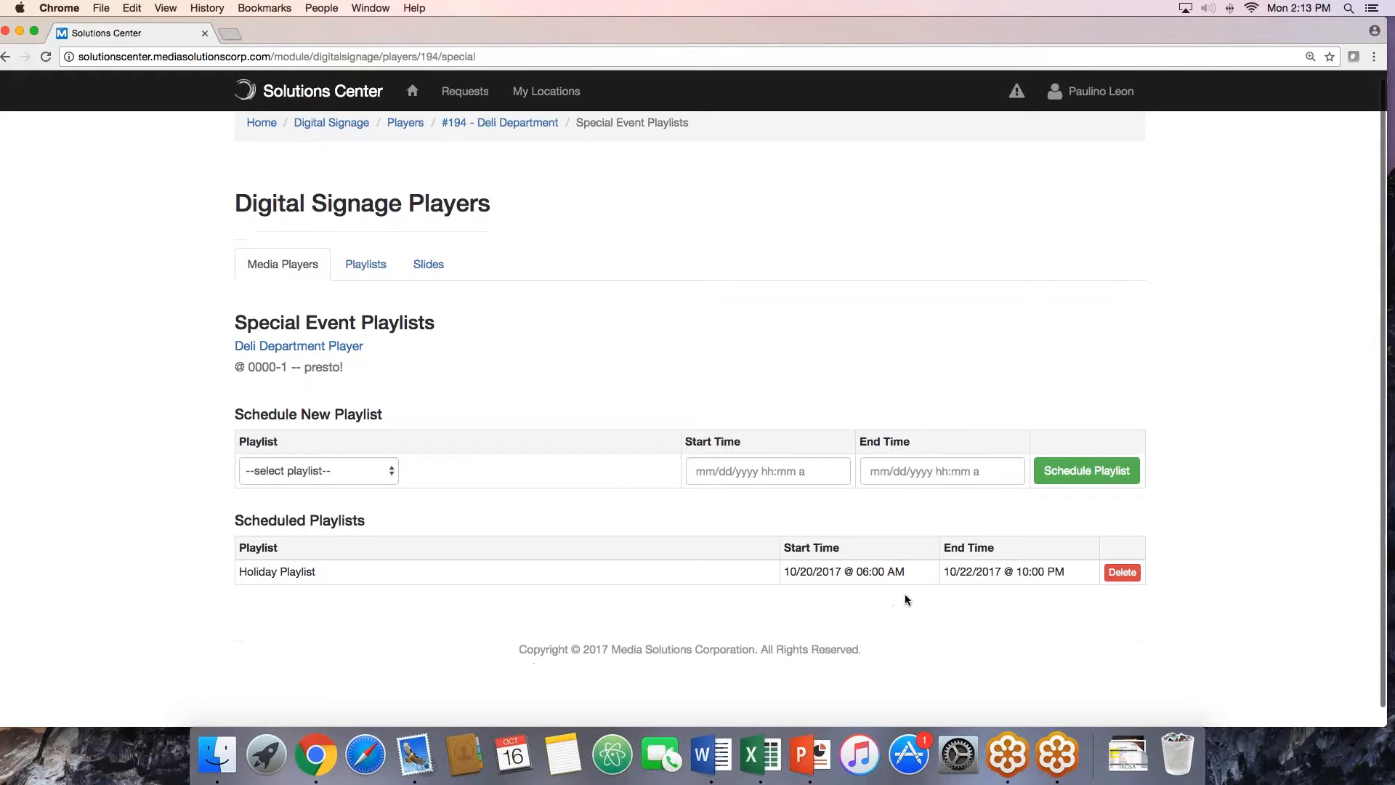
# - Return to the Deli Department player's details and review its default, recurring and special event playlist assignments
pyautogui.scroll(-1, 964, 597)
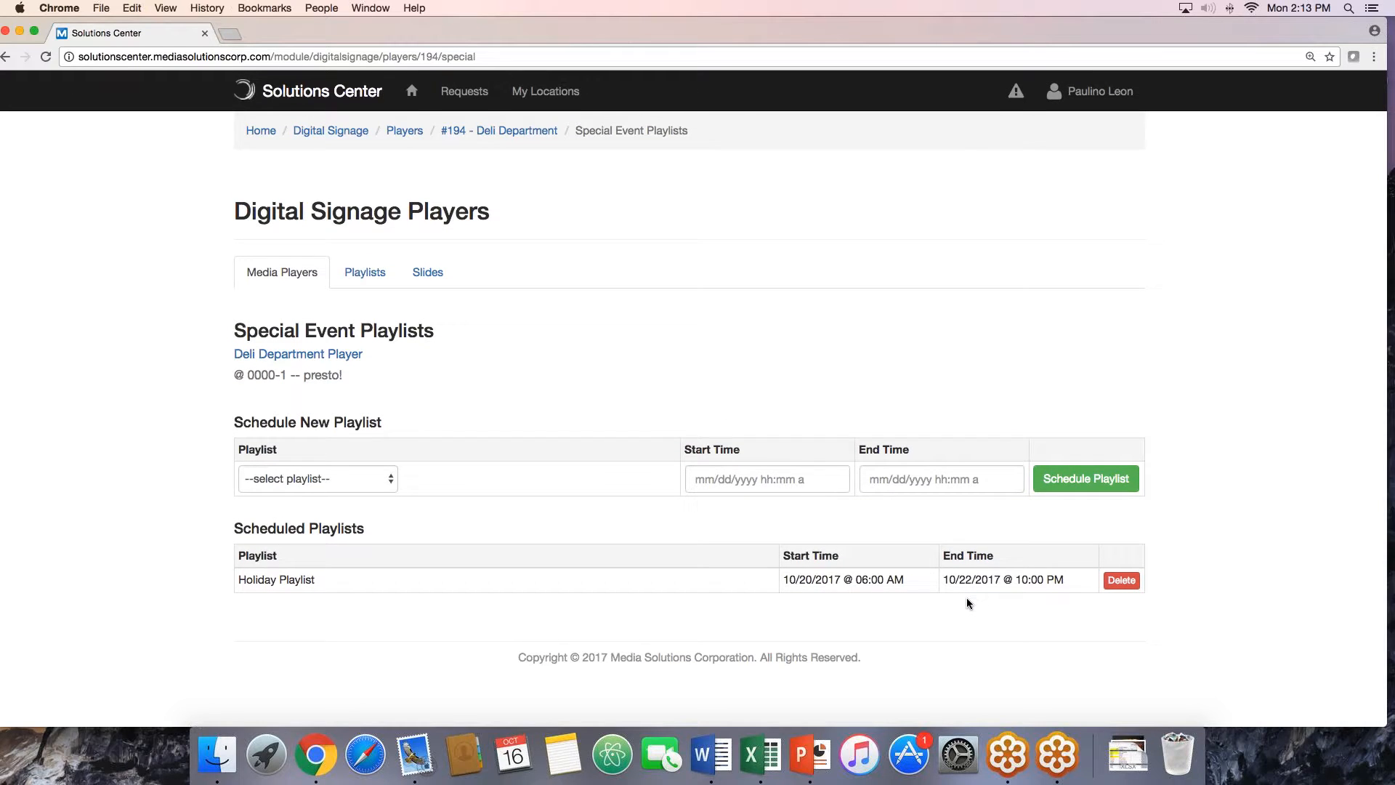
pyautogui.click(520, 131)
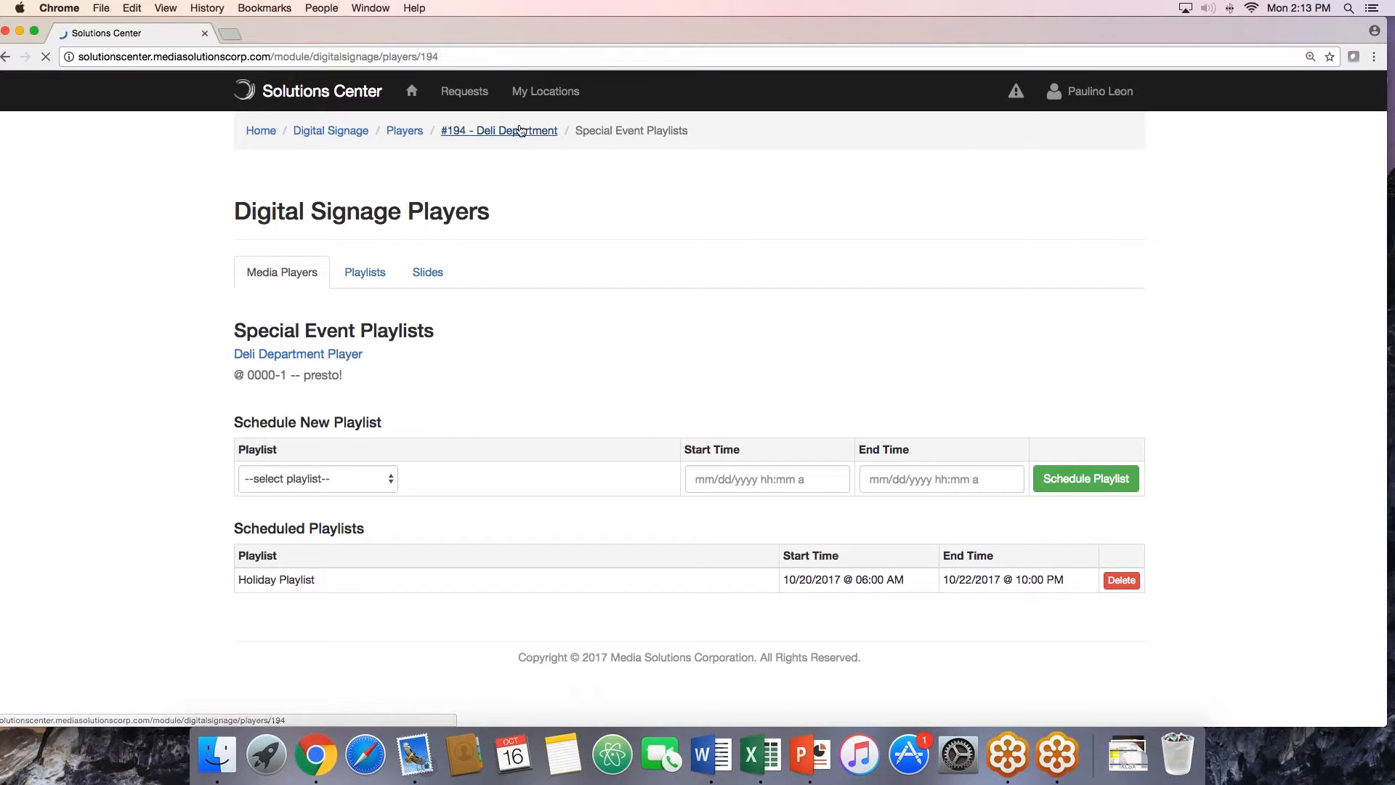
pyautogui.scroll(-5, 1159, 459)
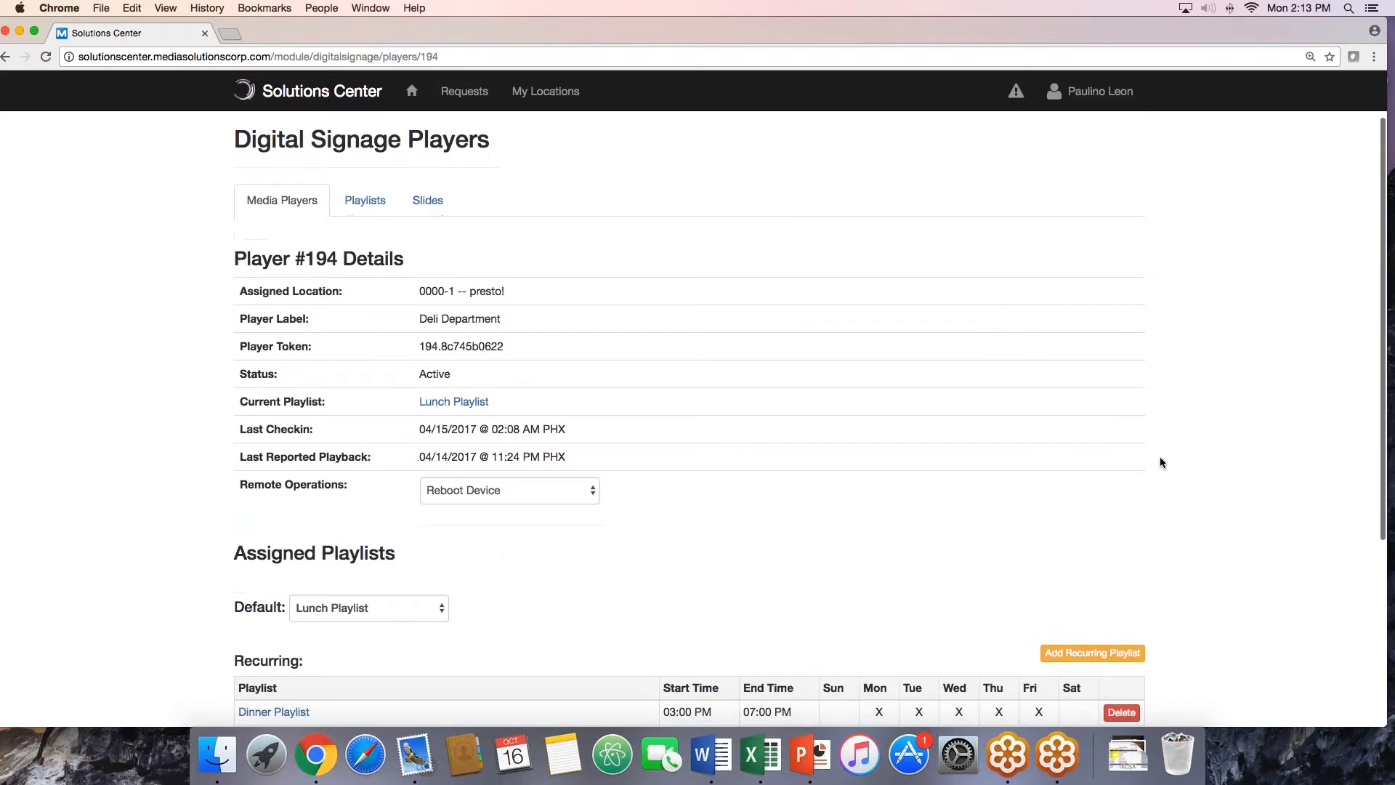
pyautogui.scroll(-3, 1161, 463)
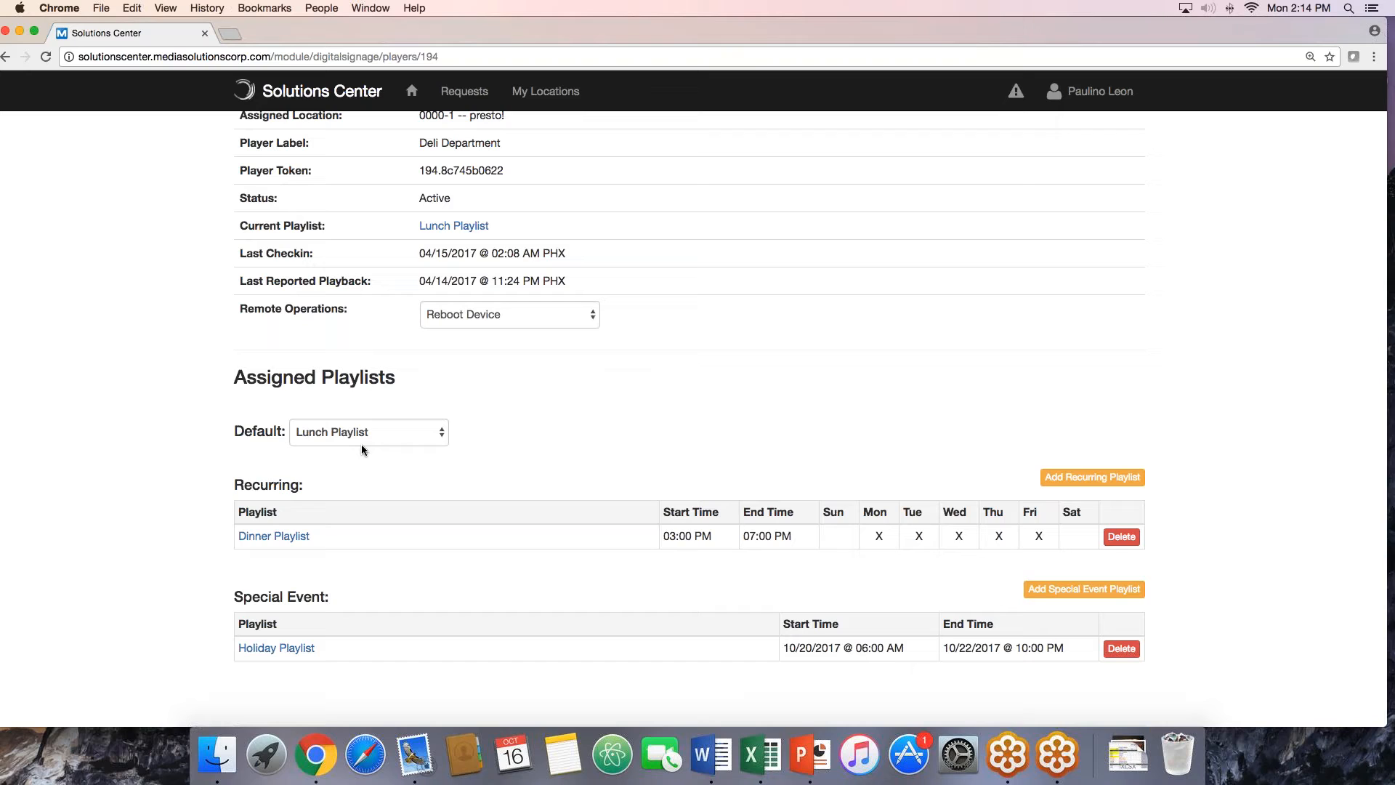
pyautogui.scroll(1, 607, 444)
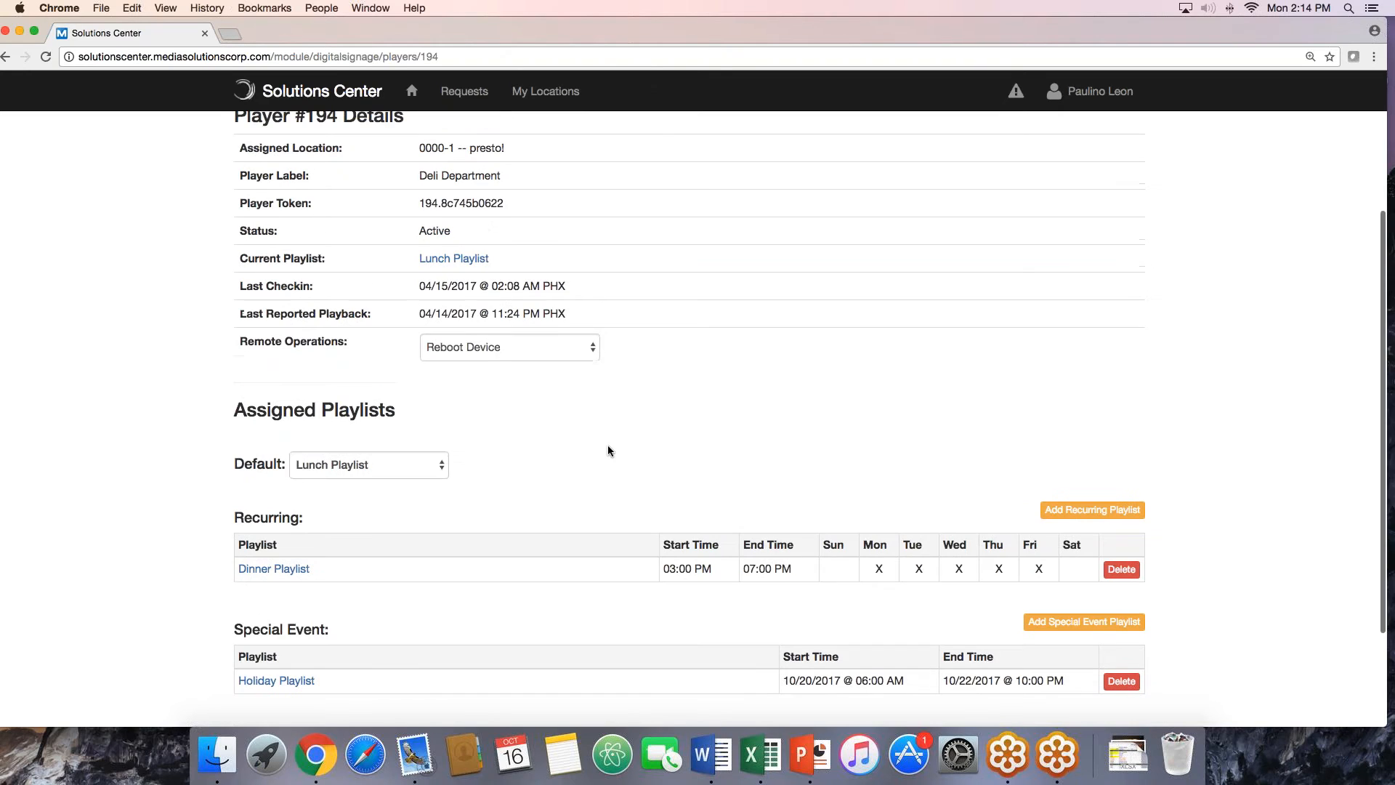
pyautogui.scroll(-1, 607, 446)
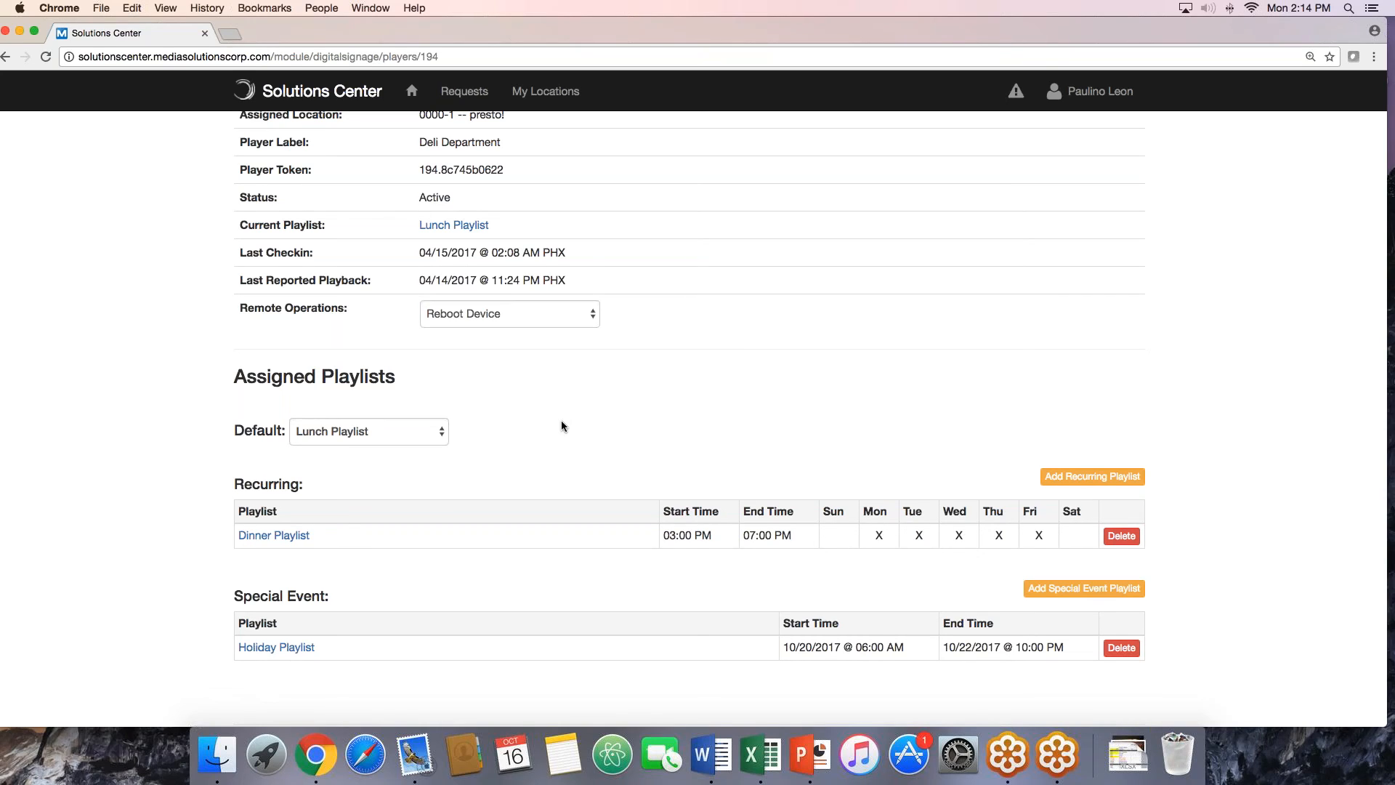
pyautogui.scroll(-1, 570, 417)
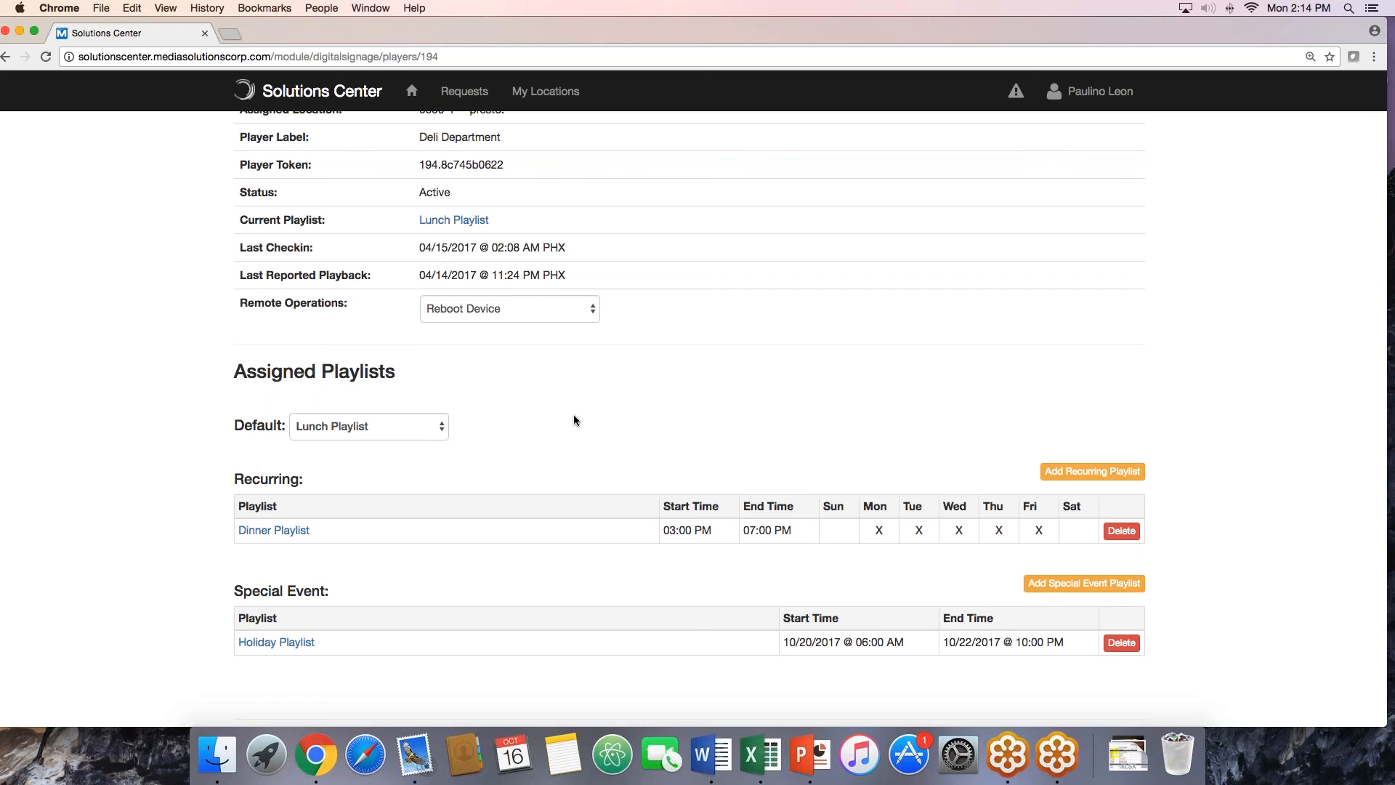